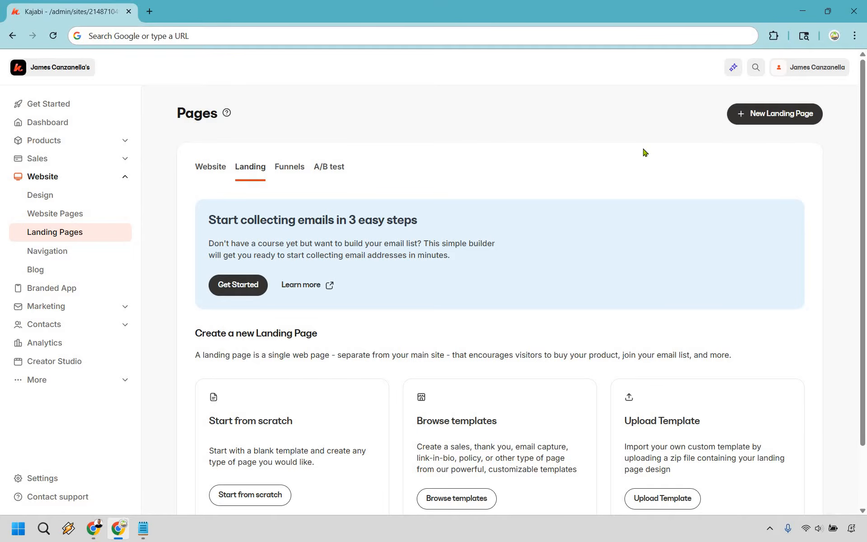
Open the landing page template gallery and browse its categories from Sales through Policies to Legacy Templates
scroll(538, 218, "down", 2)
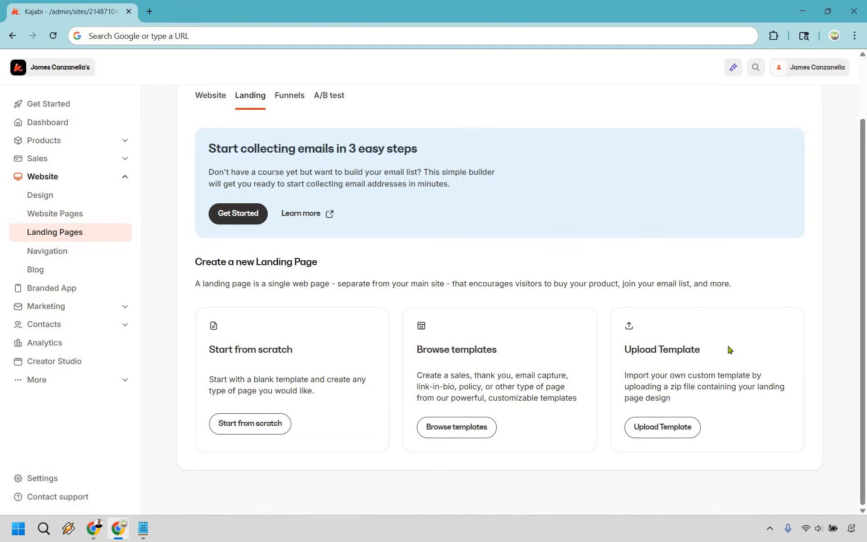
left_click(459, 427)
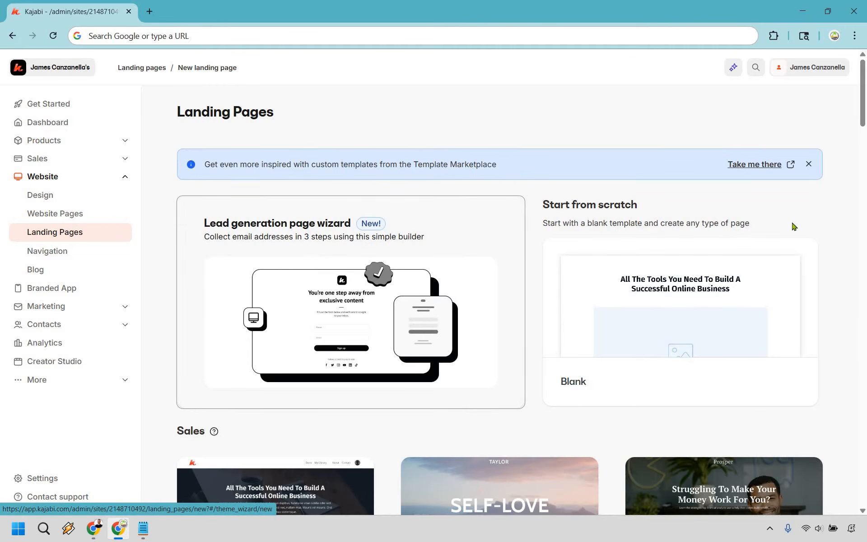
scroll(852, 180, "down", 5)
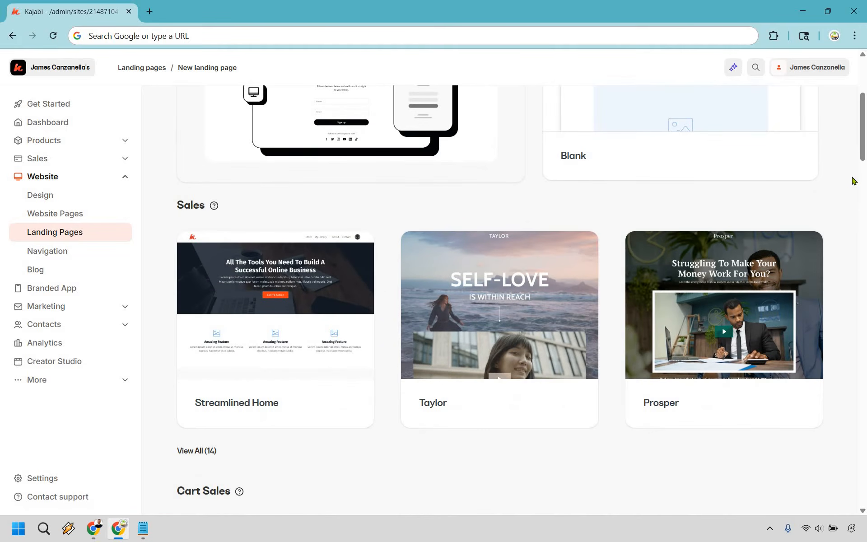
scroll(853, 181, "down", 3)
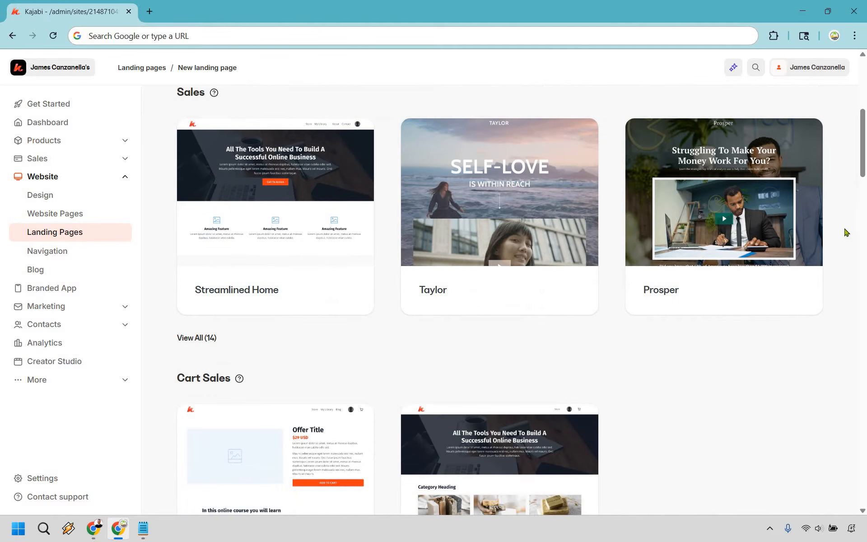
scroll(772, 212, "down", 8)
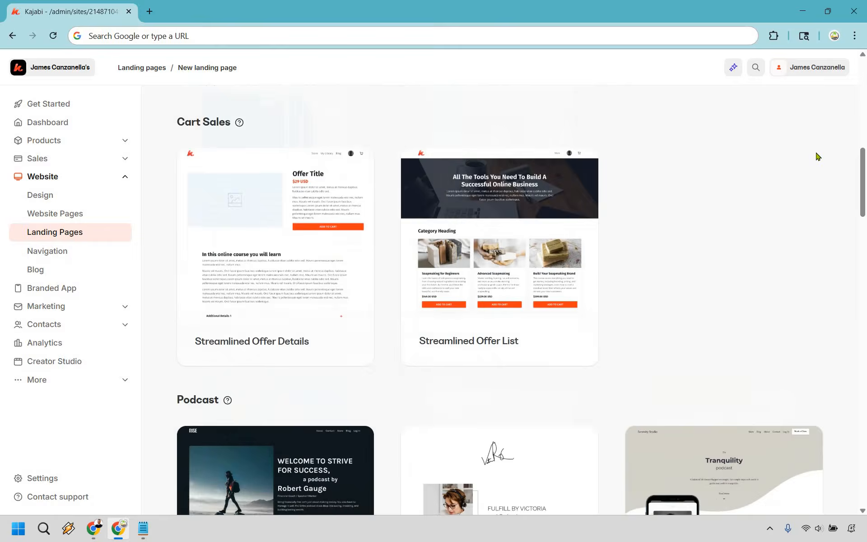
scroll(824, 167, "down", 3)
scroll(829, 178, "down", 5)
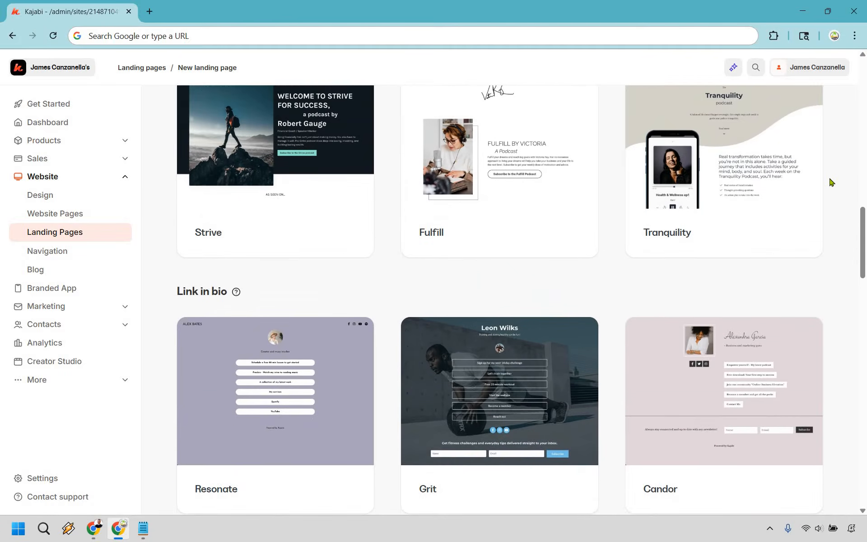
scroll(831, 175, "down", 4)
scroll(829, 175, "down", 4)
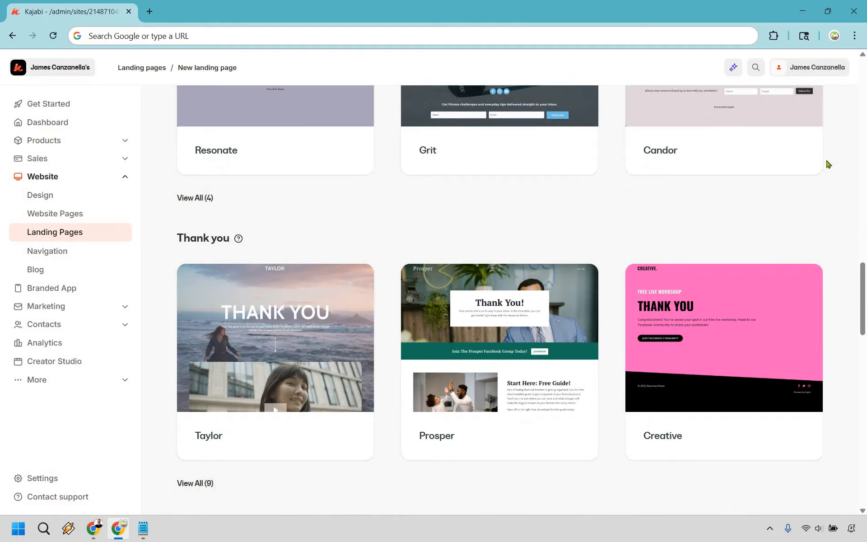
scroll(831, 176, "down", 4)
scroll(832, 174, "down", 4)
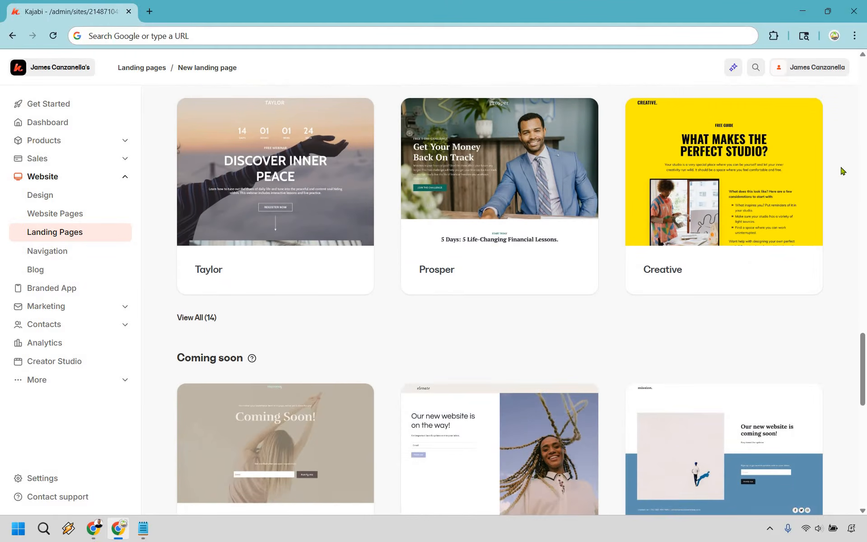
scroll(828, 189, "down", 9)
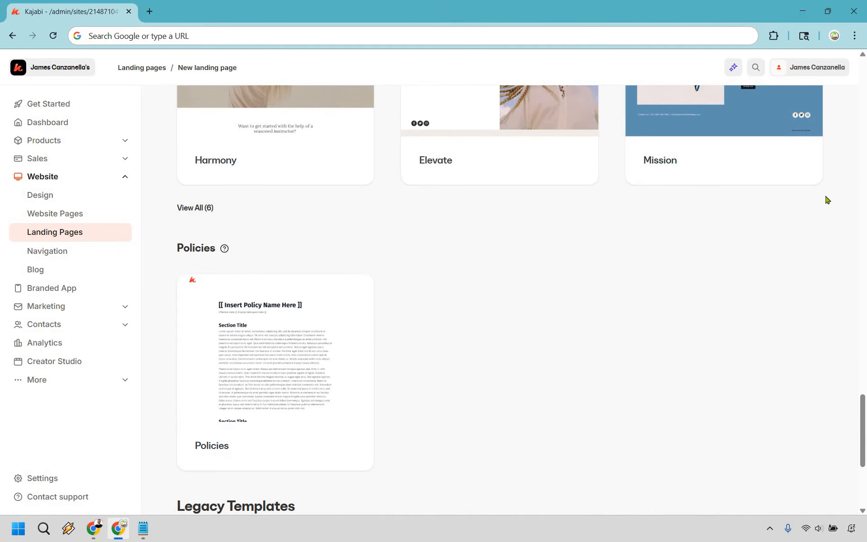
scroll(828, 203, "down", 5)
scroll(827, 200, "down", 1)
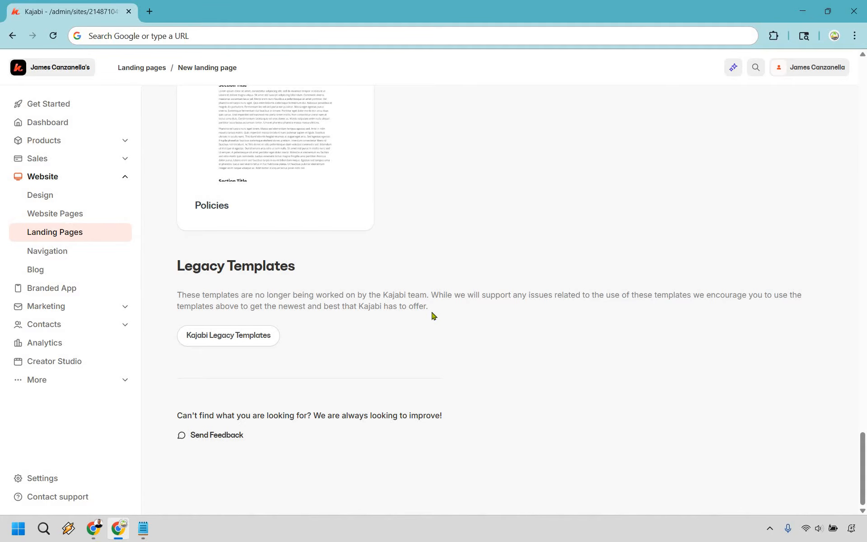
Read the Legacy Templates note, then show the Kajabi legacy templates and look through them as far as Video Call to Action
triple_click(179, 293)
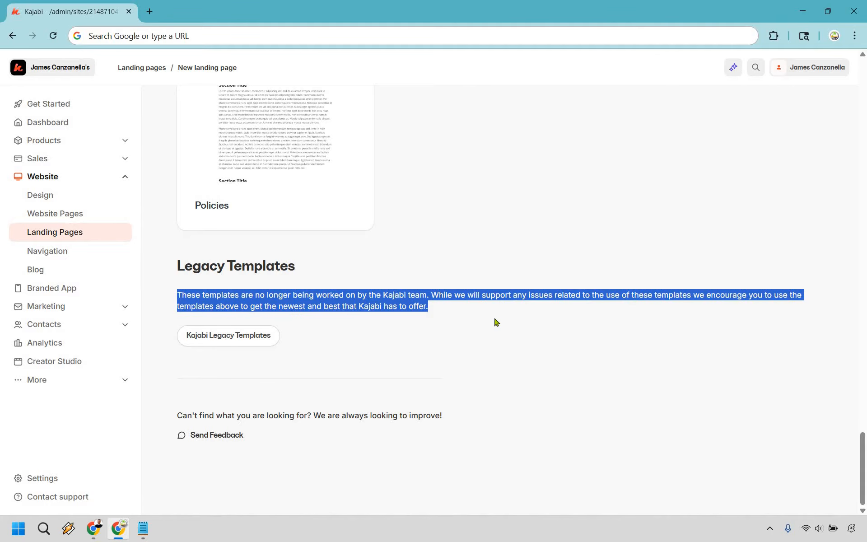
left_click(457, 316)
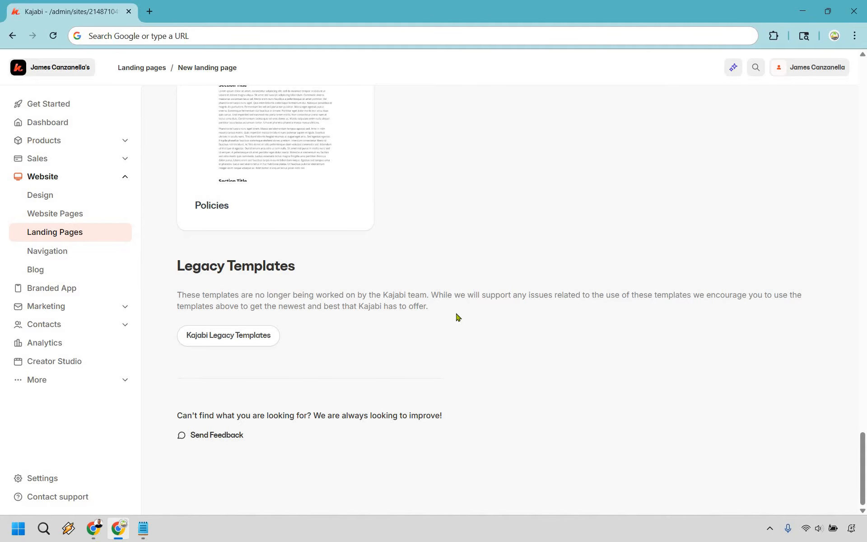
left_click(226, 336)
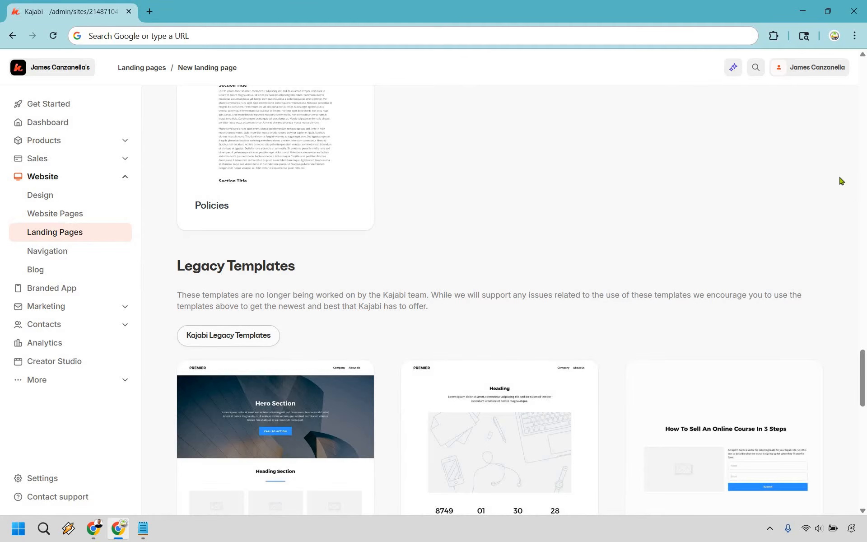
scroll(844, 181, "down", 5)
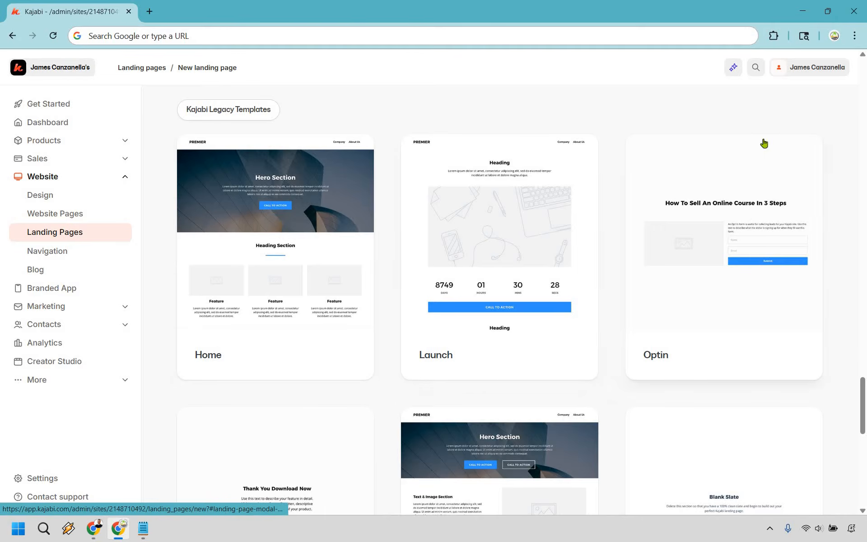
scroll(274, 223, "down", 6)
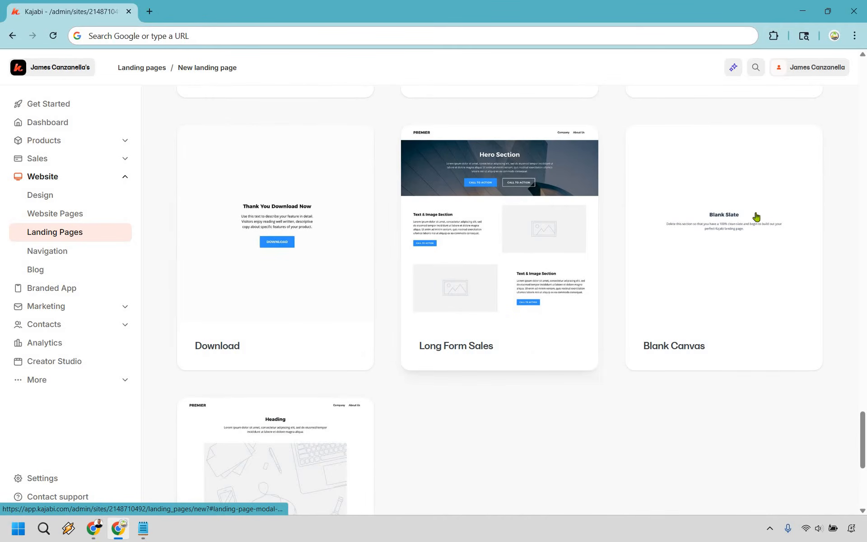
scroll(602, 296, "down", 4)
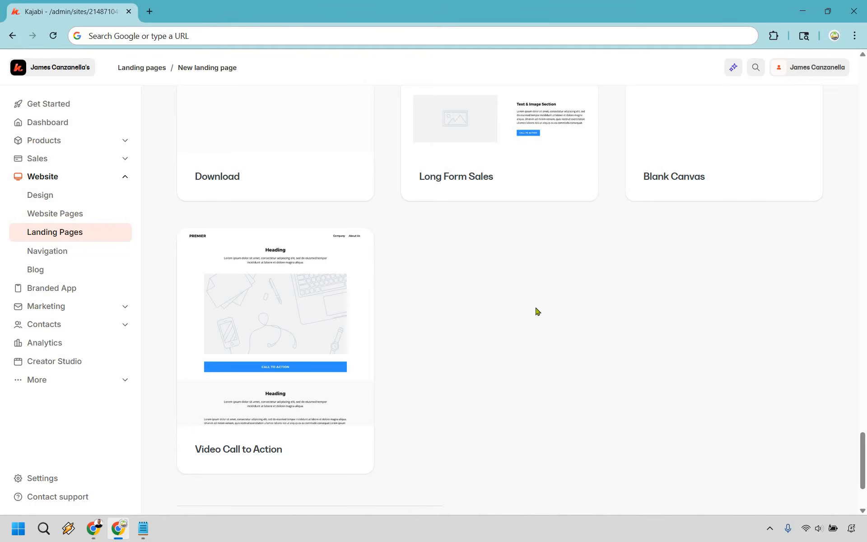
Create a landing page titled "Pictory Landing Page" from the Video Call to Action template
left_click(273, 313)
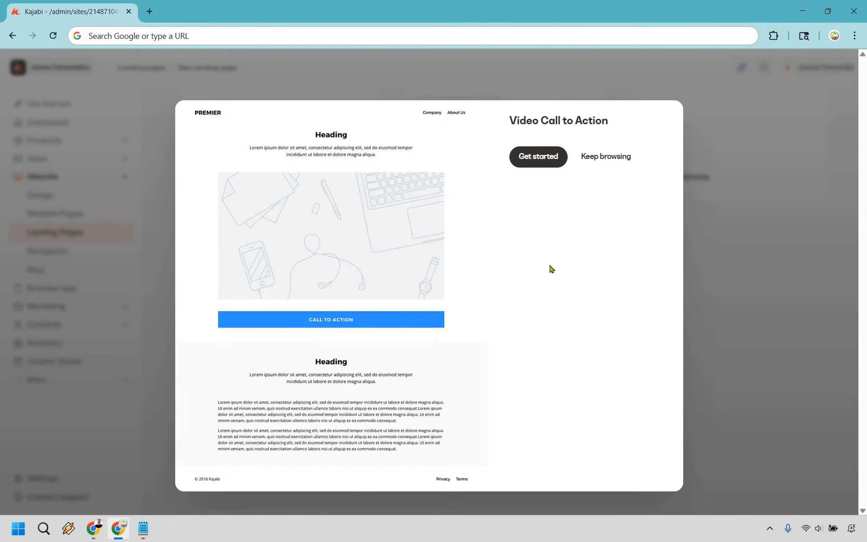
left_click(534, 159)
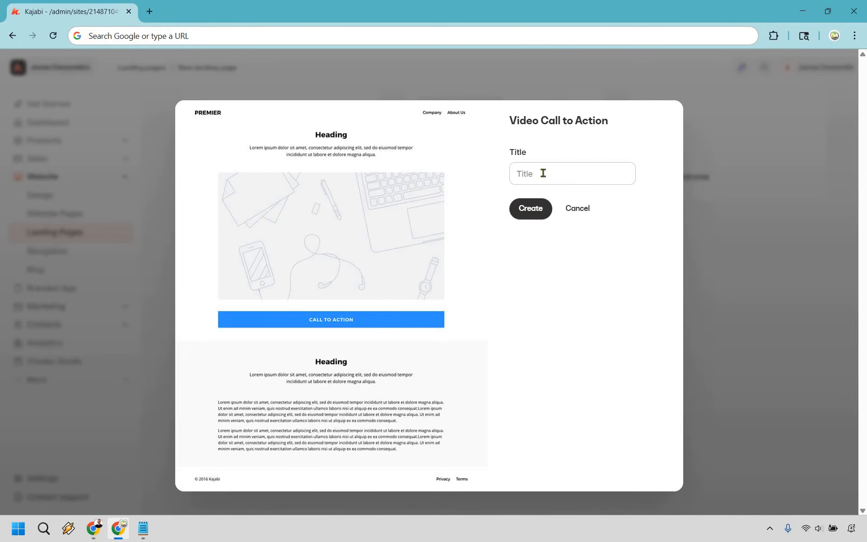
type("Pictory Landing Page")
left_click(585, 356)
left_click(530, 208)
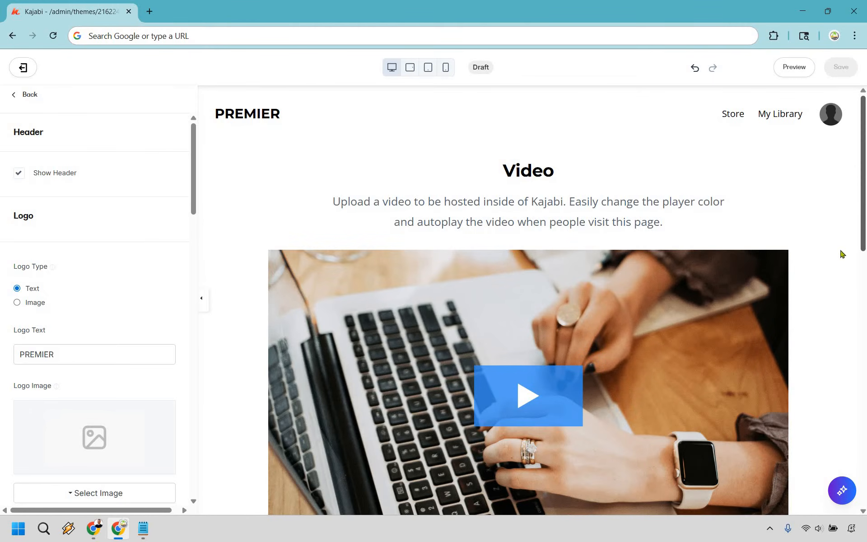
Examine the settings of the Video section and the button options of the Call To Action section
left_click(818, 261)
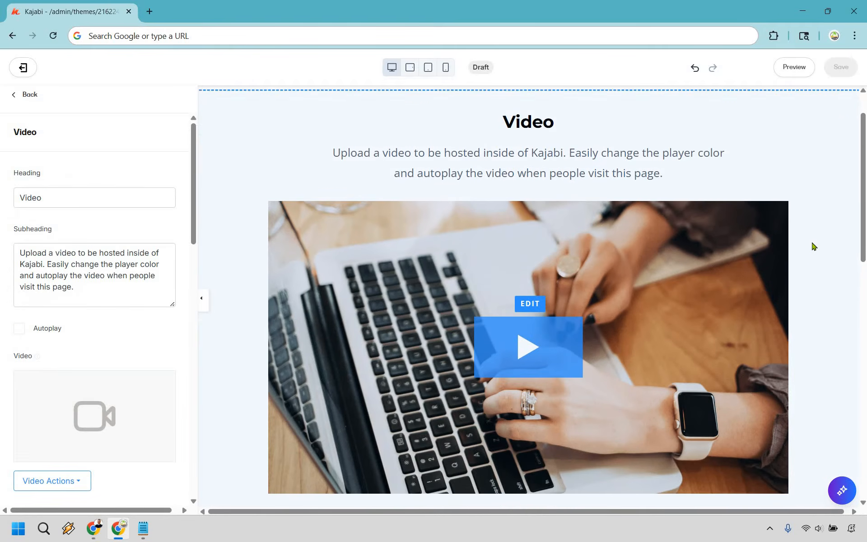
scroll(746, 334, "down", 5)
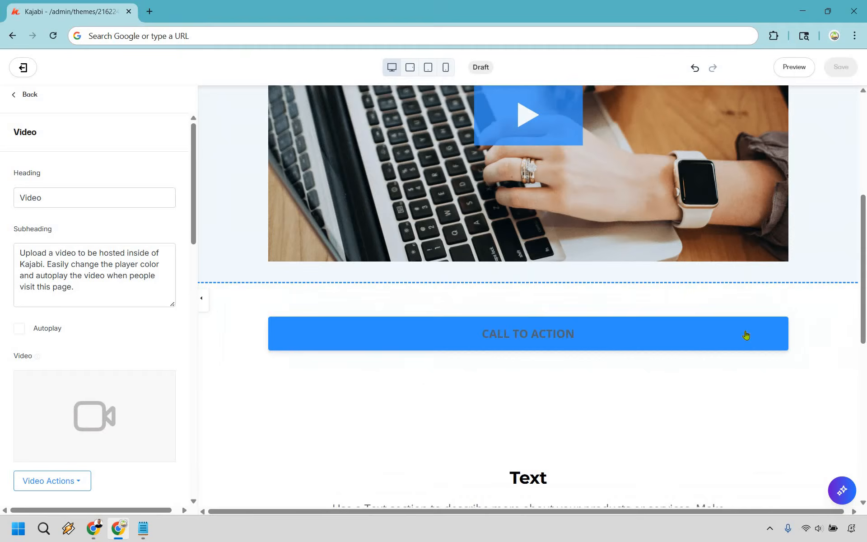
left_click(726, 333)
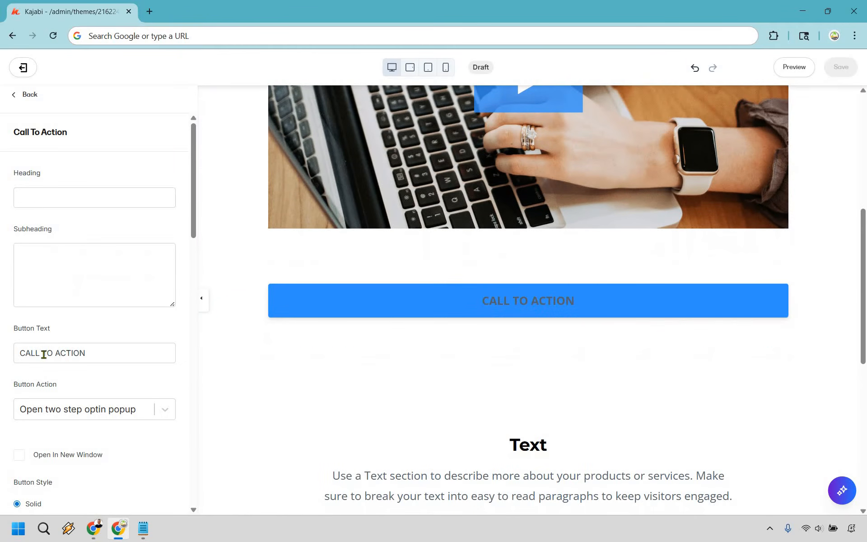
scroll(133, 314, "down", 4)
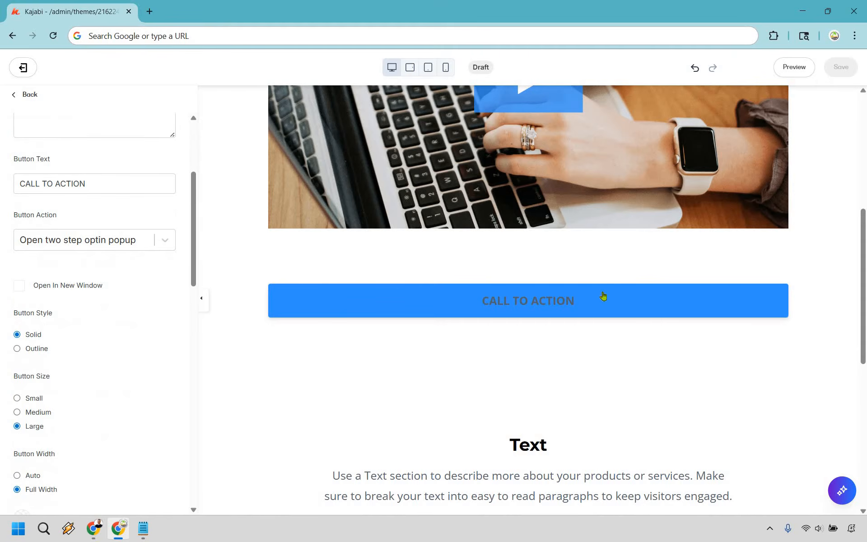
scroll(736, 231, "up", 7)
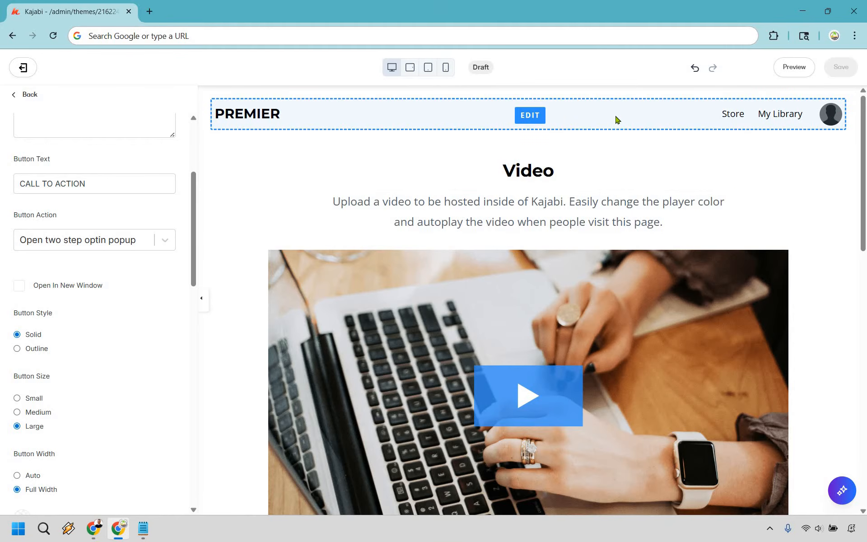
Turn off Show Header in the landing page's Header section
left_click(617, 119)
scroll(143, 190, "up", 4)
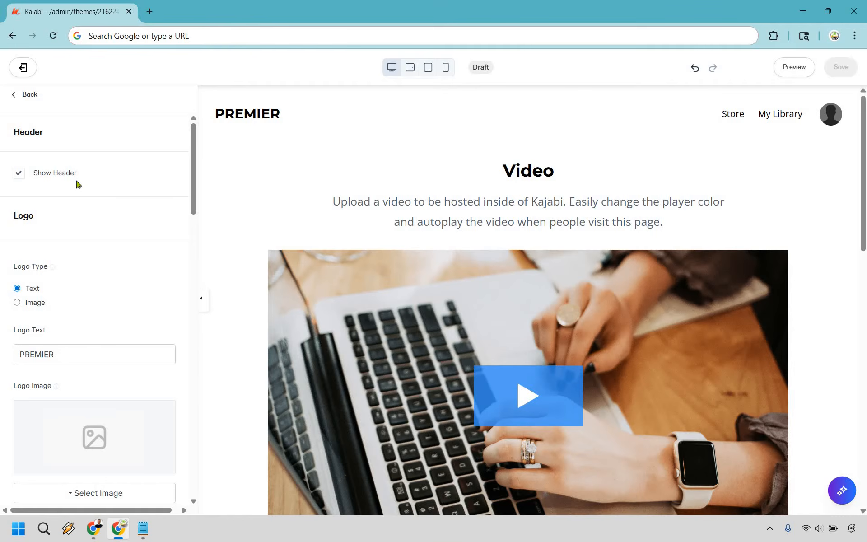
left_click(19, 177)
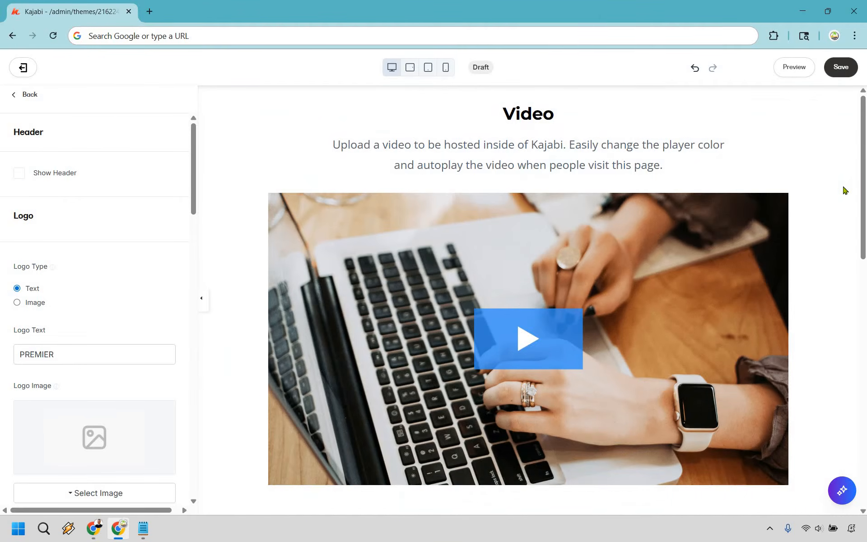
Replace the Video section's heading with "How To Yay Without Boo" and return to the page's section list
left_click(843, 190)
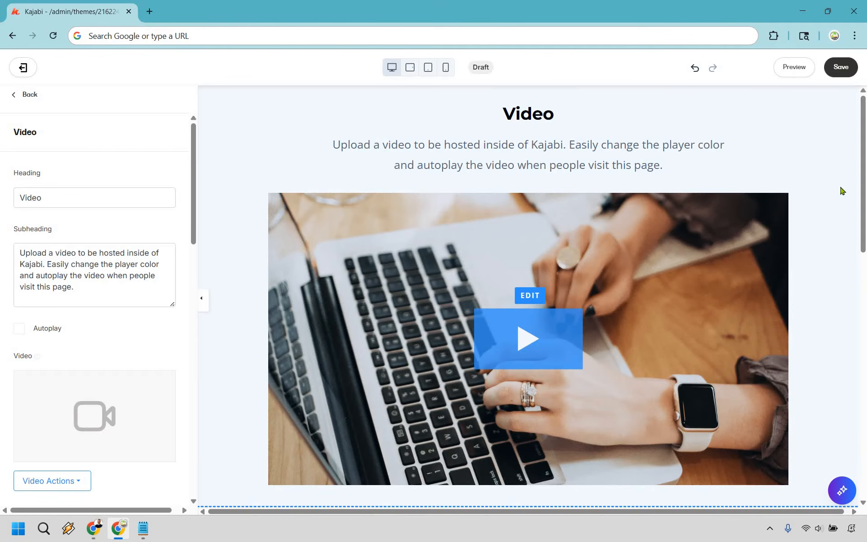
scroll(495, 151, "down", 3)
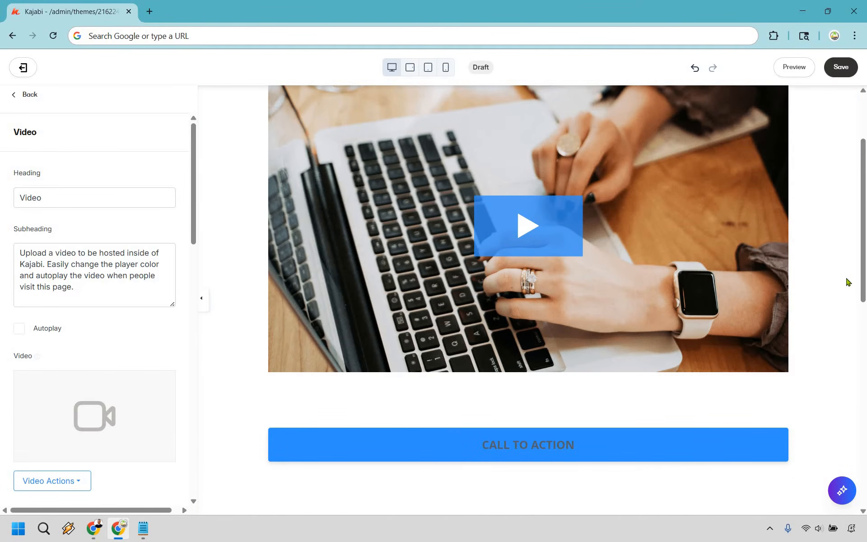
scroll(836, 304, "down", 8)
scroll(848, 315, "down", 3)
scroll(778, 150, "up", 11)
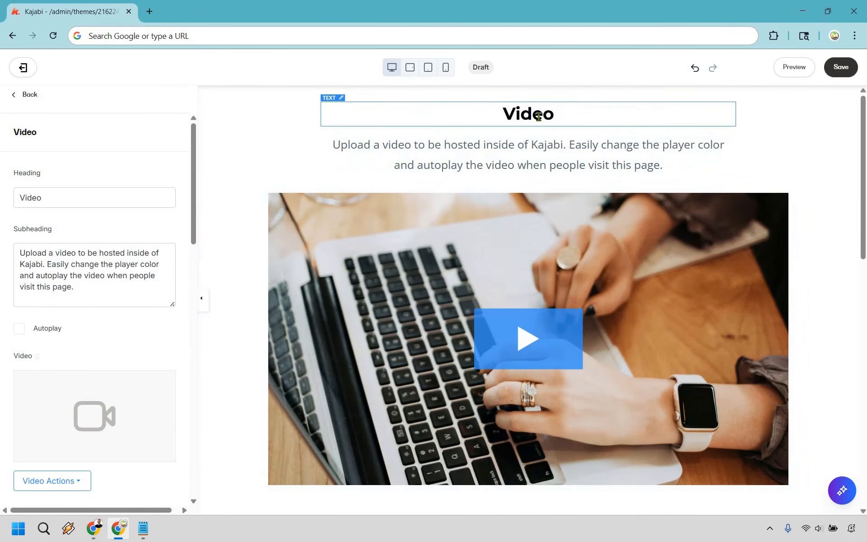
double_click(538, 117)
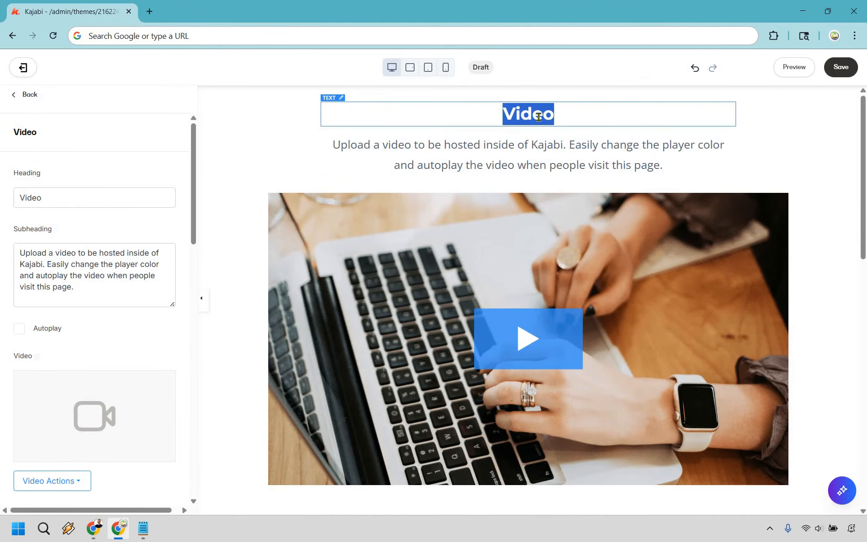
type("How To Ya")
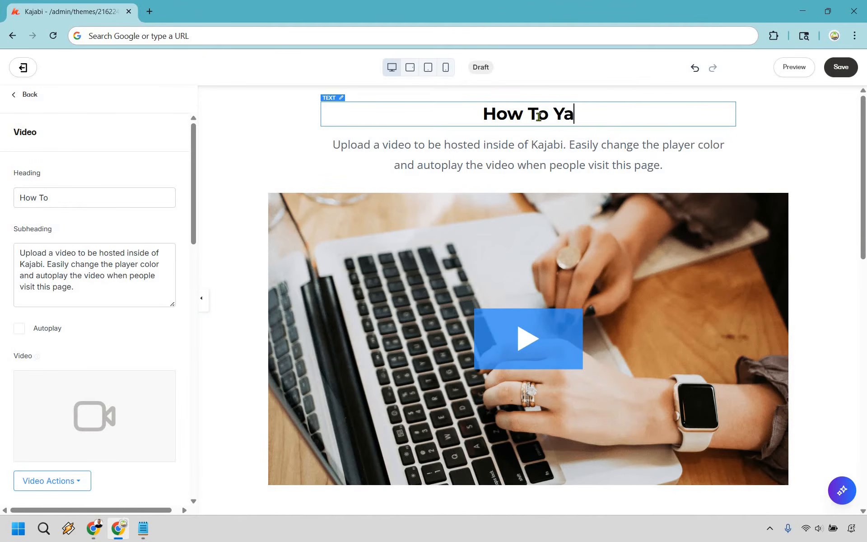
type("y Without B")
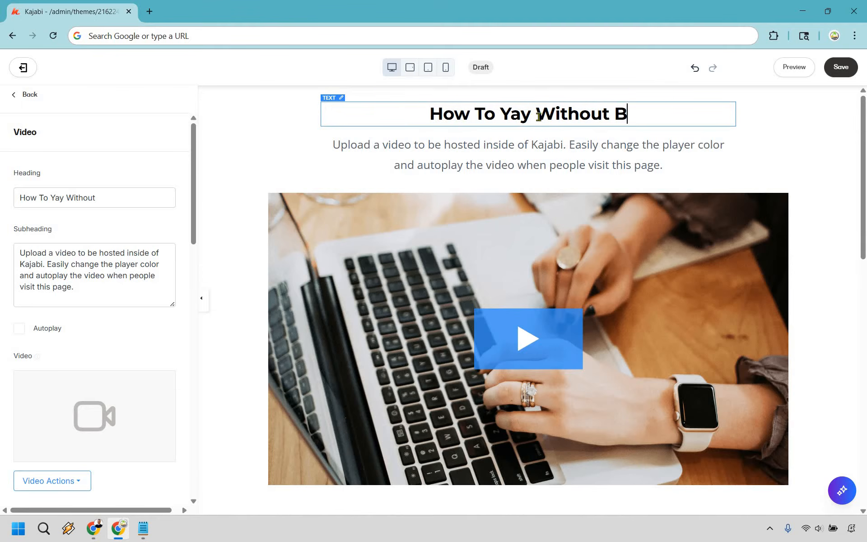
type("oo")
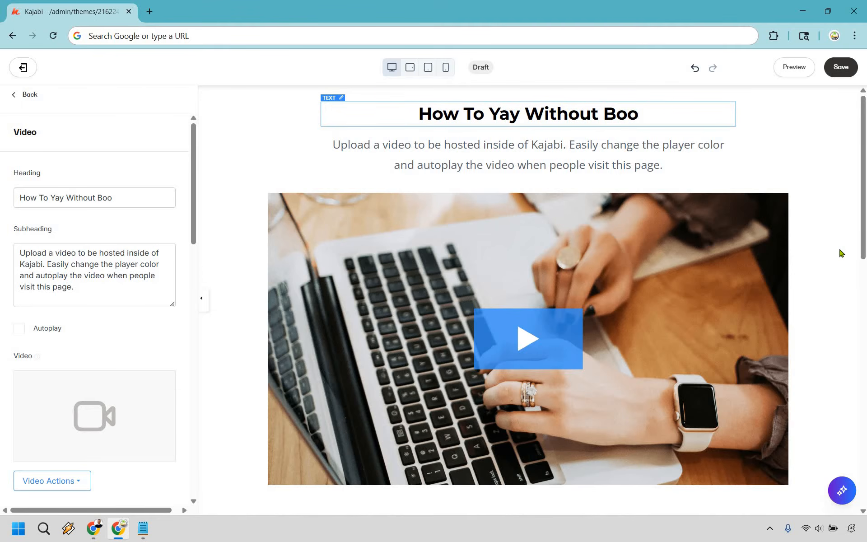
left_click(841, 254)
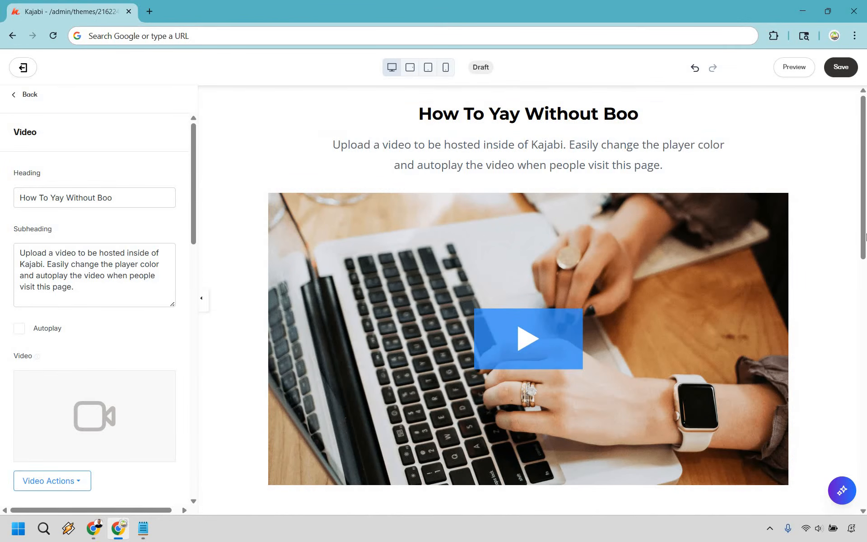
left_click(30, 95)
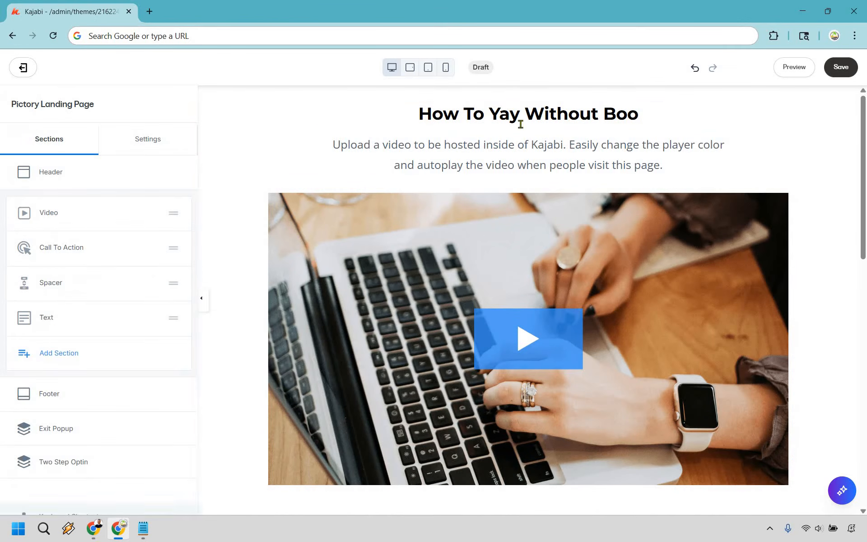
Enclose the words "Yay" and "Boo" in the Video section's heading in parentheses
left_click(493, 118)
type("(")
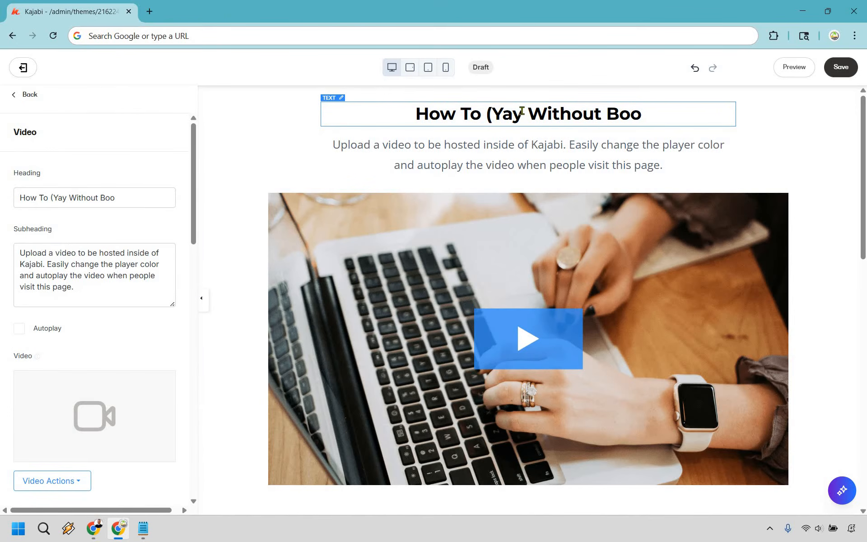
left_click(520, 111)
type(")")
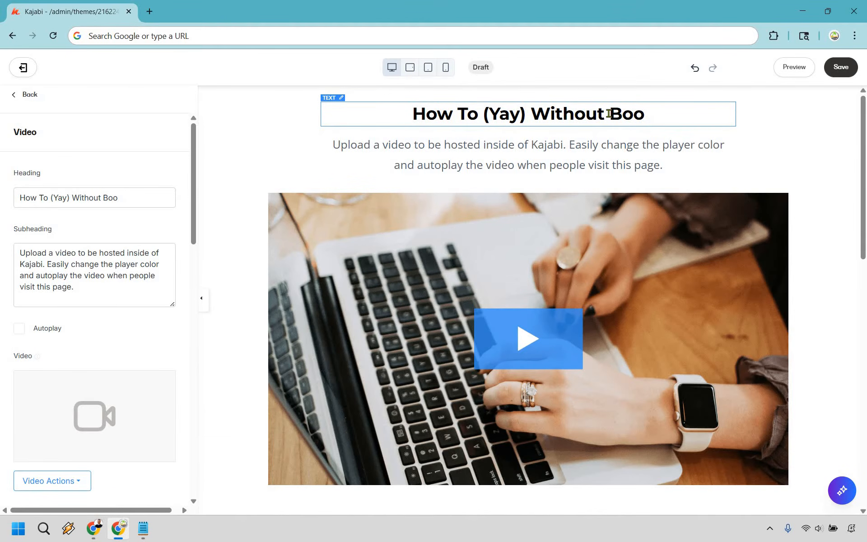
left_click(609, 113)
type("(")
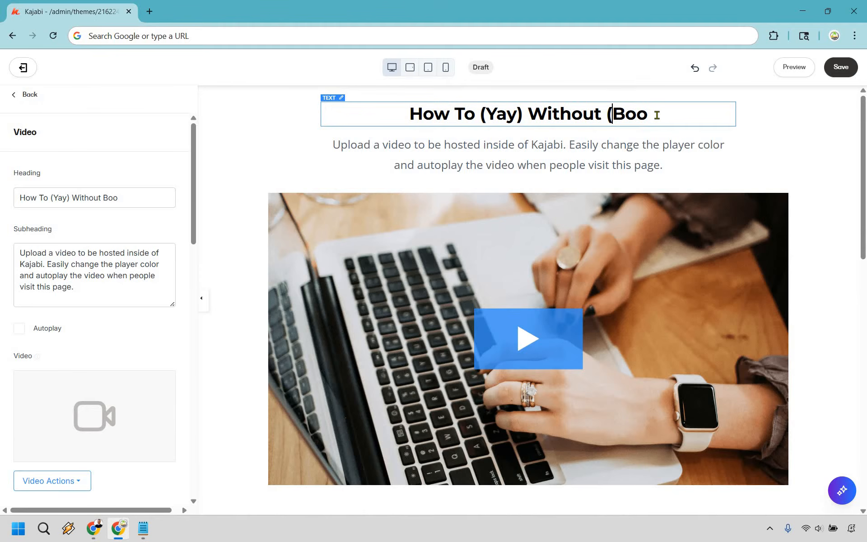
left_click(657, 115)
type(")")
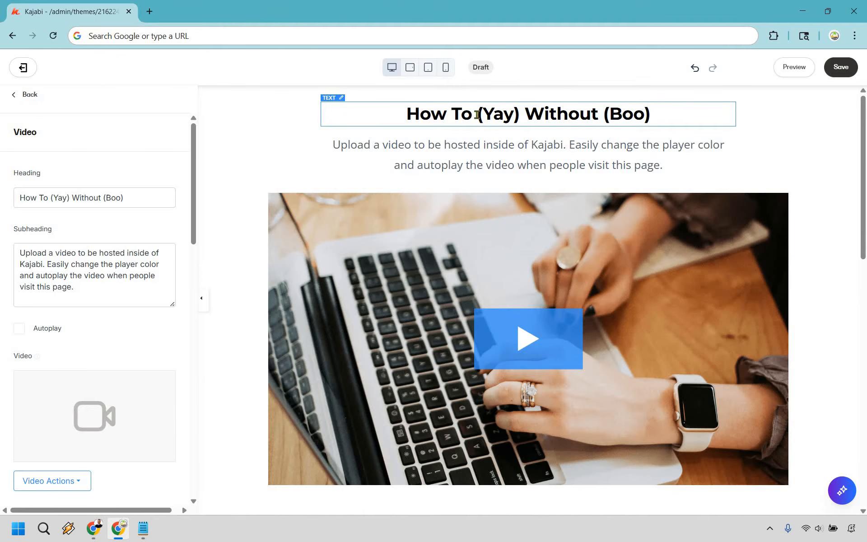
left_click_drag(476, 115, 520, 114)
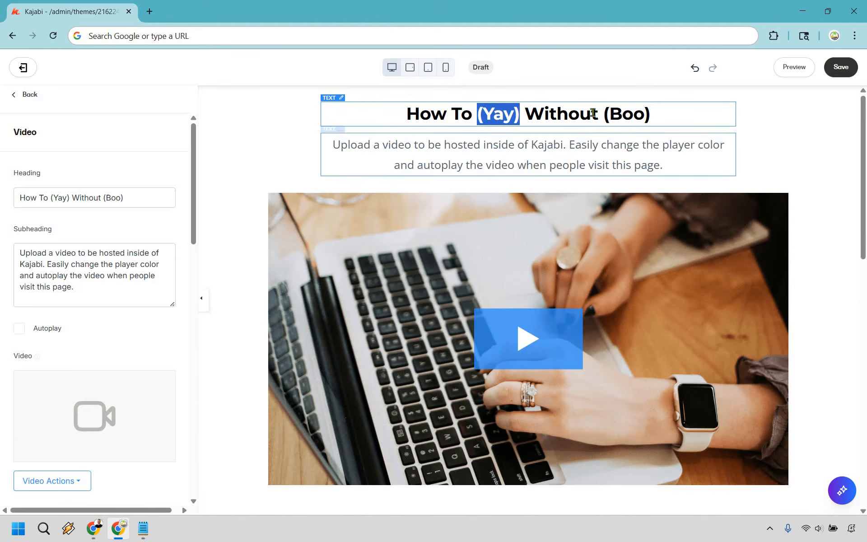
left_click_drag(604, 114, 662, 115)
left_click(662, 115)
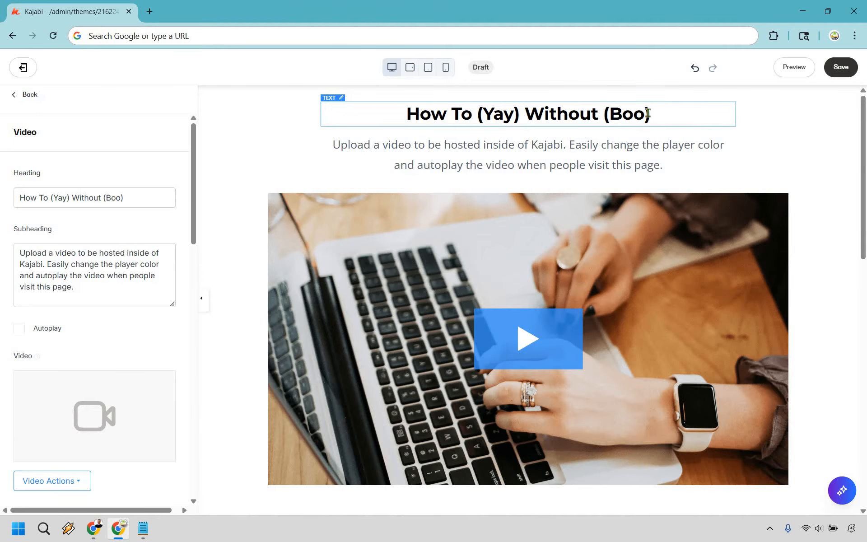
left_click_drag(606, 113, 649, 113)
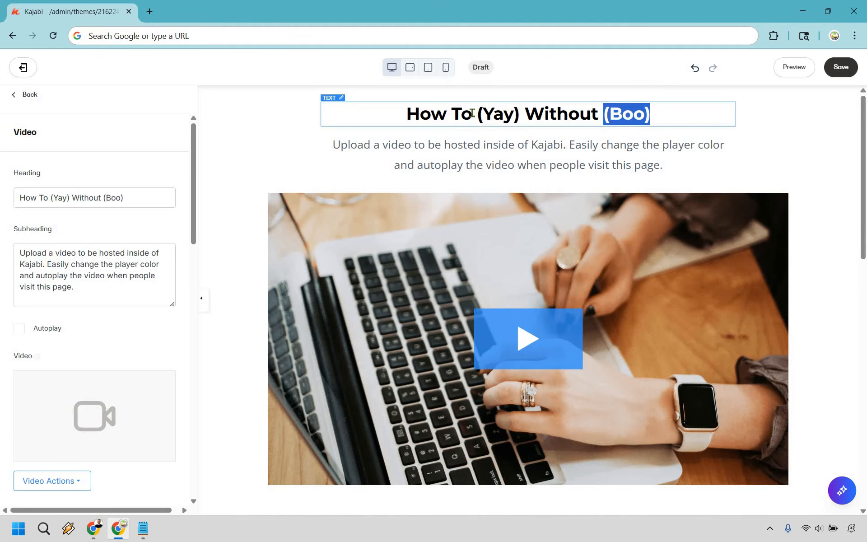
left_click_drag(479, 113, 518, 113)
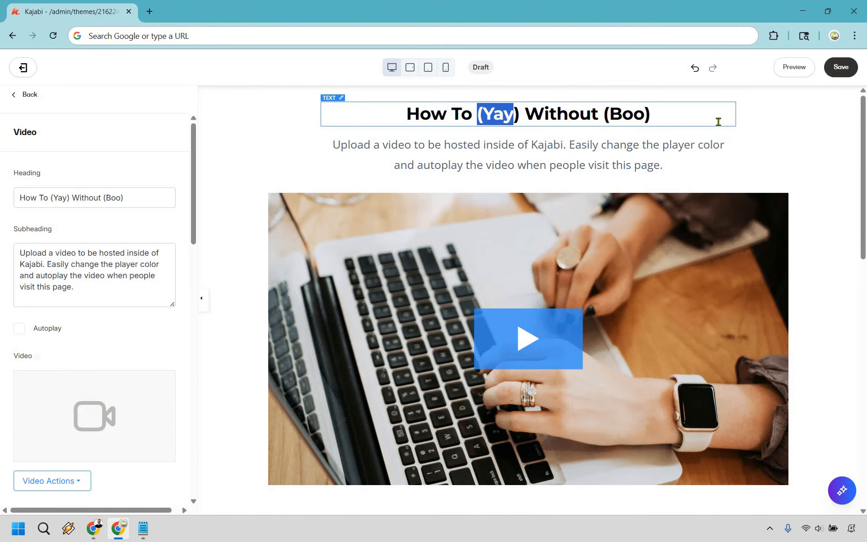
left_click_drag(605, 113, 666, 119)
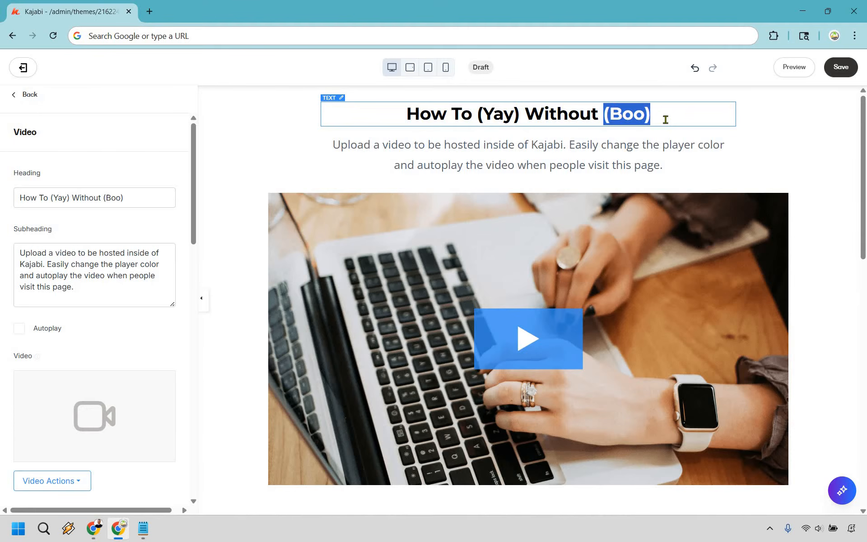
left_click(480, 114)
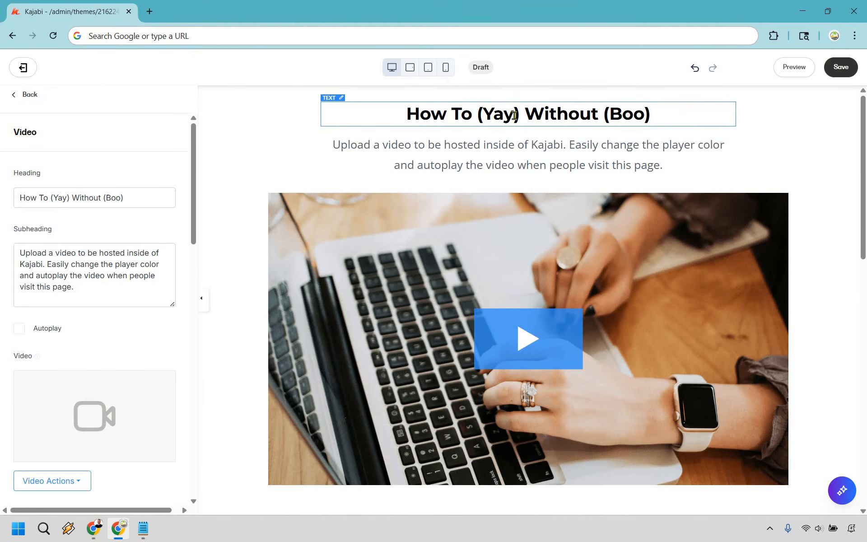
left_click_drag(478, 114, 520, 114)
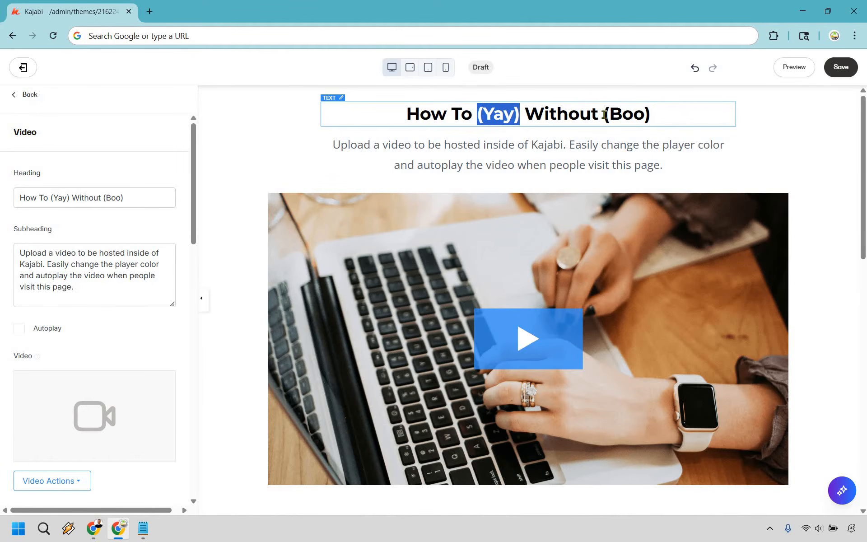
left_click_drag(604, 114, 649, 114)
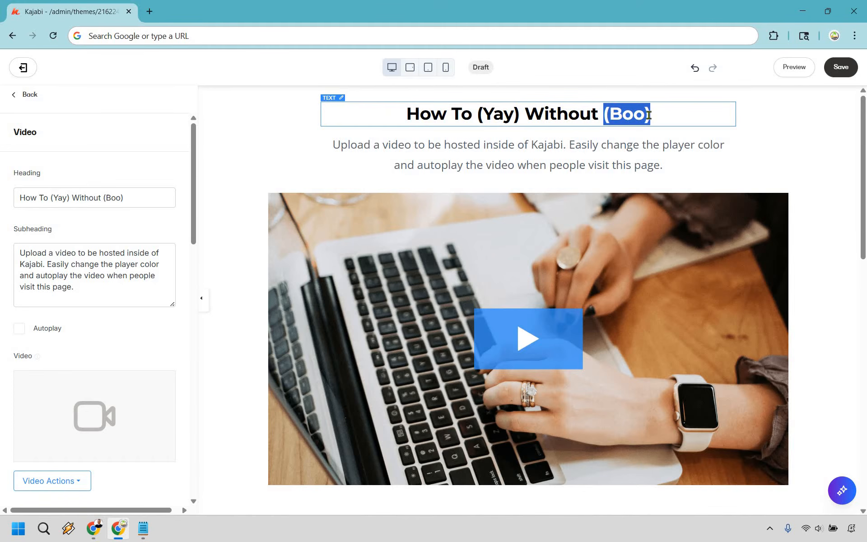
left_click(551, 116)
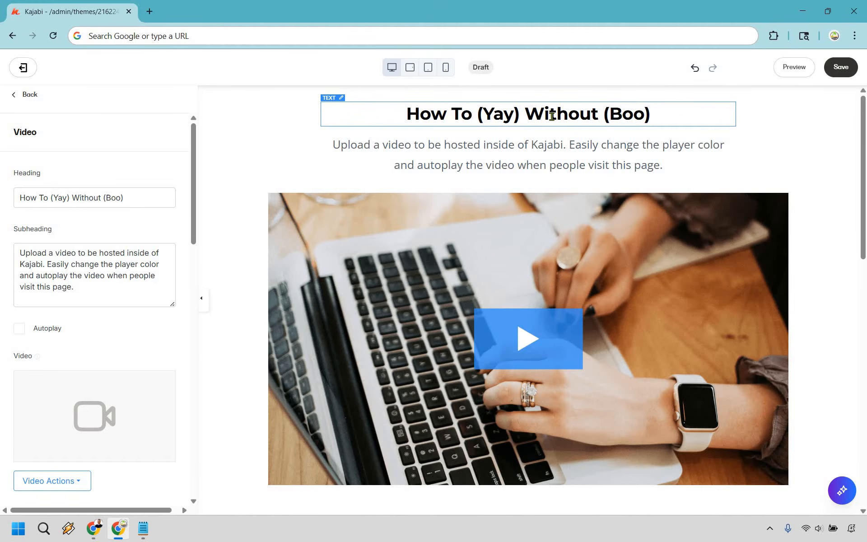
left_click_drag(476, 110, 520, 114)
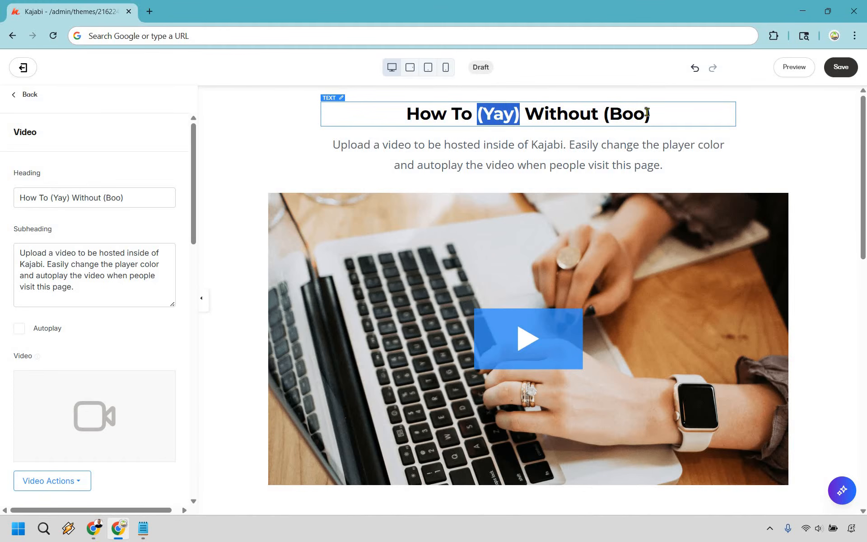
left_click_drag(603, 112, 675, 116)
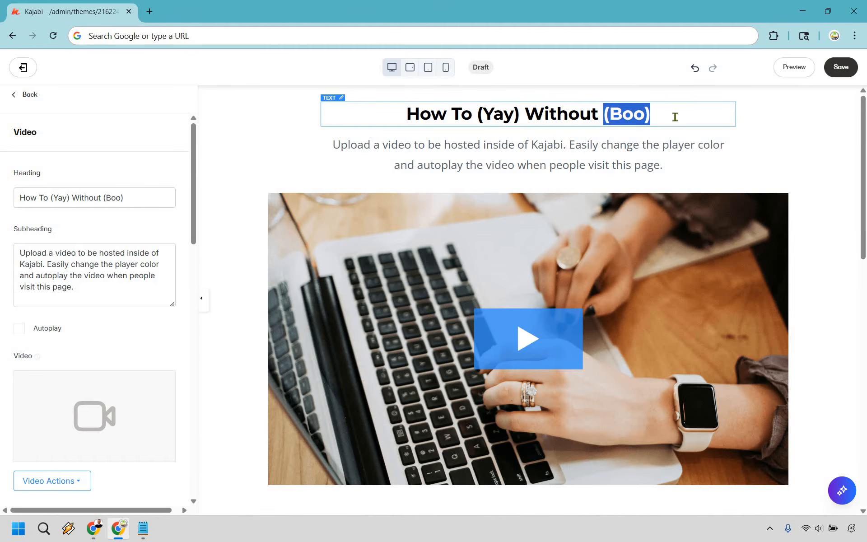
left_click(493, 113)
key("Left")
key("Left")
key("Left")
key("shift+Right")
key("shift+Right")
key("shift+Right")
key("shift+Right")
key("shift+Right")
key("shift+Right")
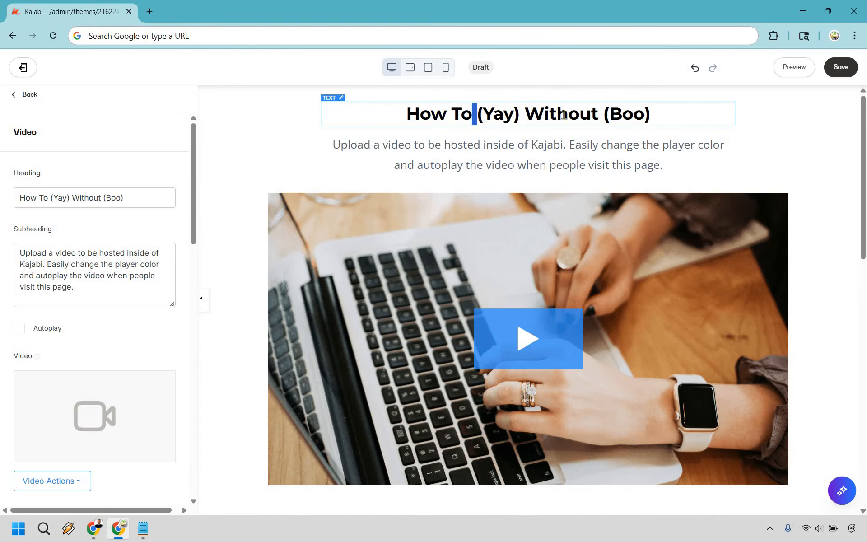
left_click(599, 116)
key("Right")
key("shift+Right")
key("shift+Right")
key("shift+Right")
key("shift+Right")
key("shift+Right")
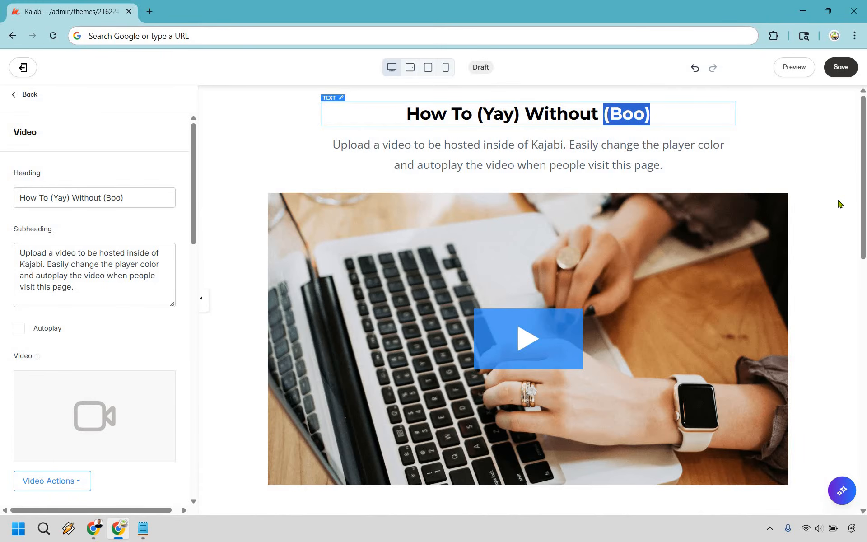
Replace "(Yay)" in the Video heading with "Create A Thriving YouTube Channel" and "(Boo)" with "Ever Filming A Video"
left_click(479, 113)
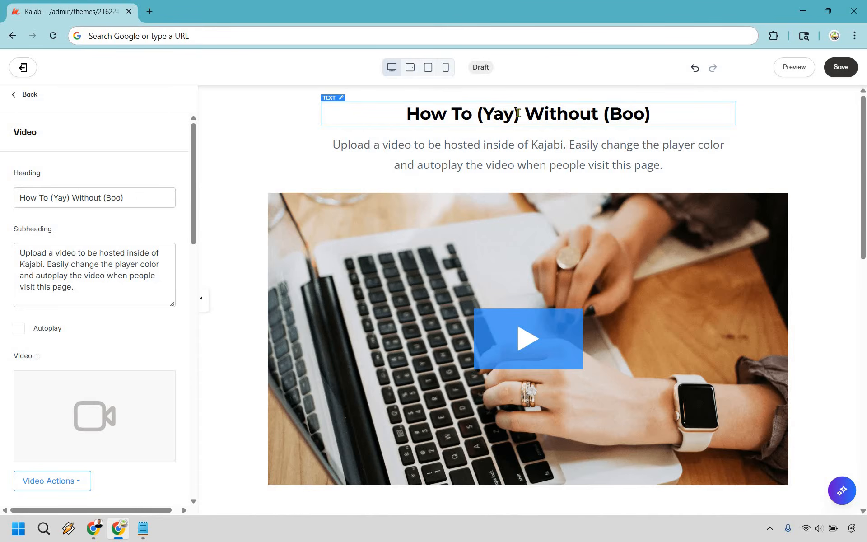
left_click_drag(478, 113, 519, 113)
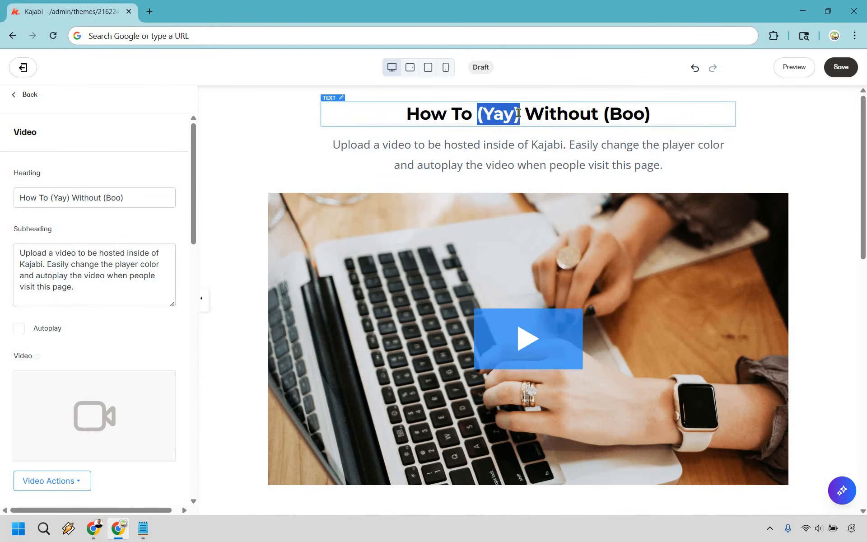
type("Create A Thriving YouTube Channel")
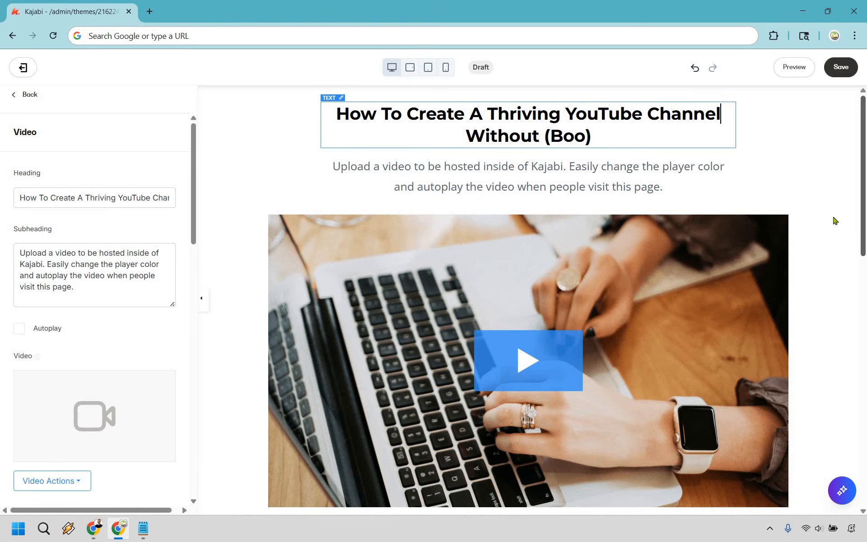
left_click_drag(547, 135, 596, 137)
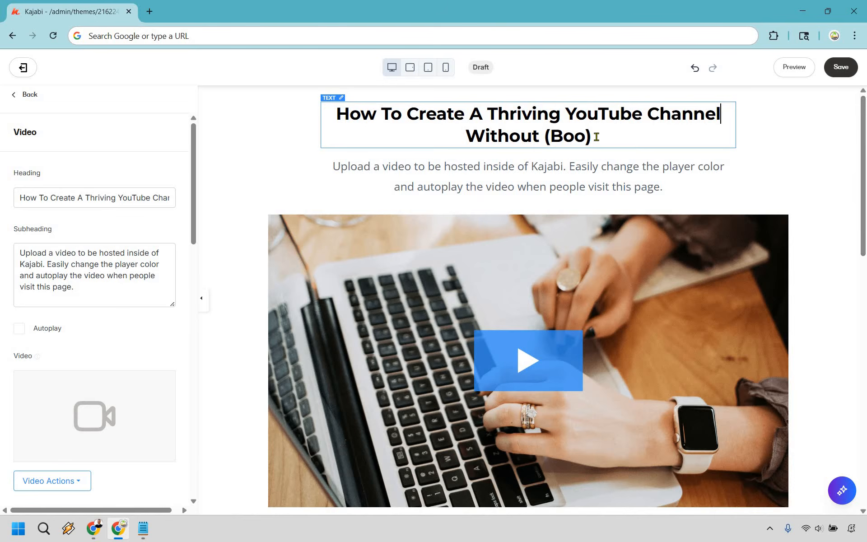
type("Ever Filming A Video")
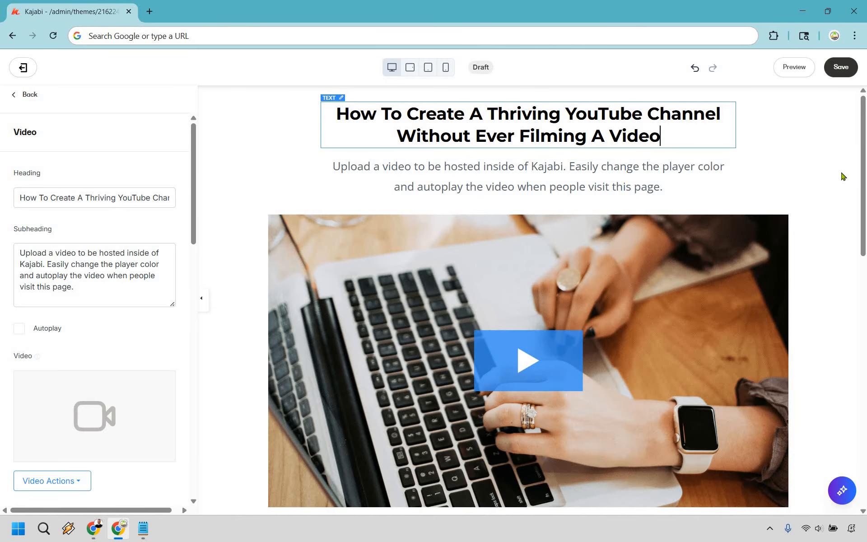
Try "How To Grow Your YouTube Channel Without Posting Videos In Other Social Platforms" as the Video heading and undo it
key("ctrl+a")
type("How T")
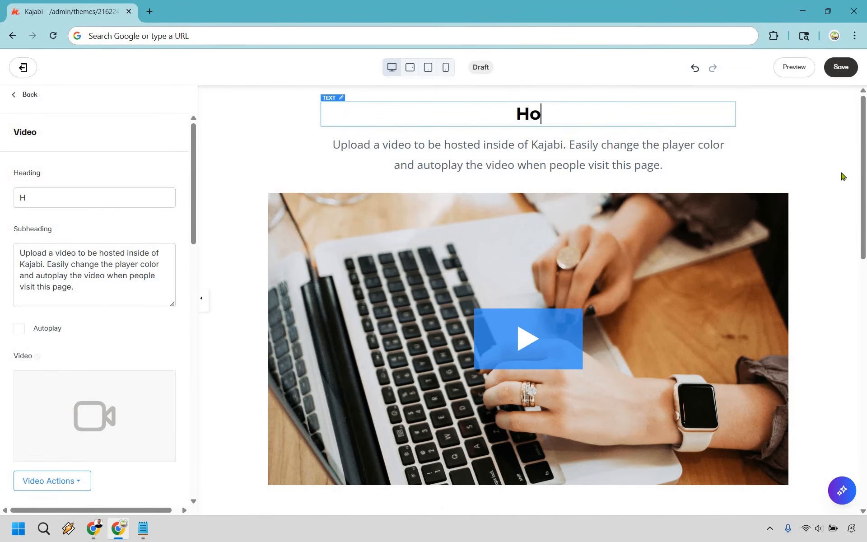
type("o Grow Your YouTube Channel Without Posting Videos In Other Social Platforms")
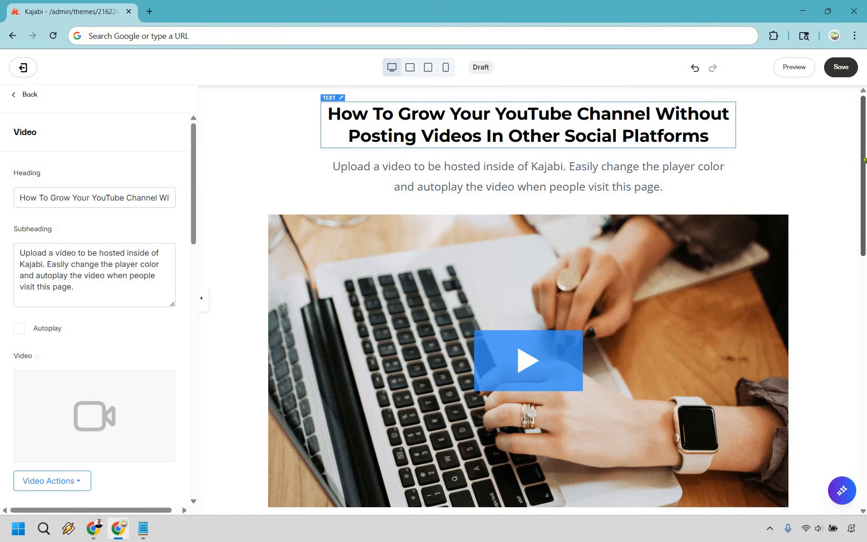
key("ctrl+z")
key("ctrl+z")
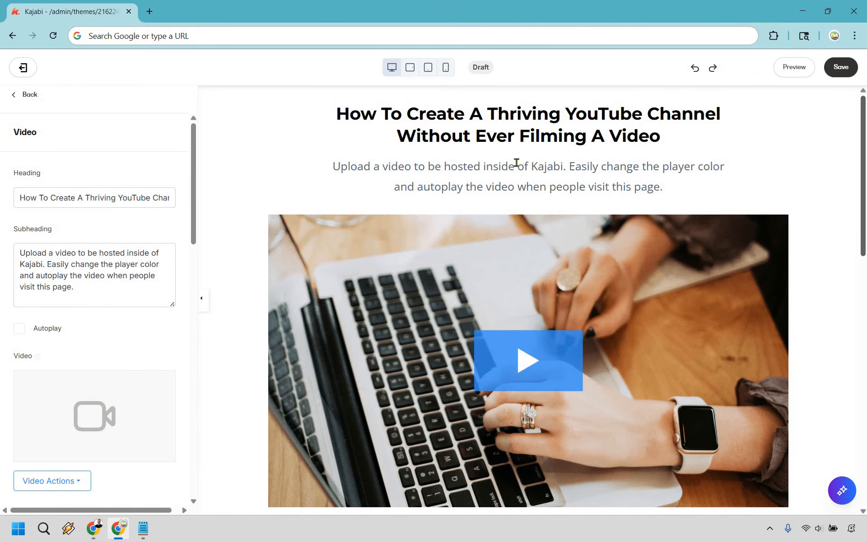
Add an ellipsis ("...") to the end of the Video section's heading
triple_click(555, 171)
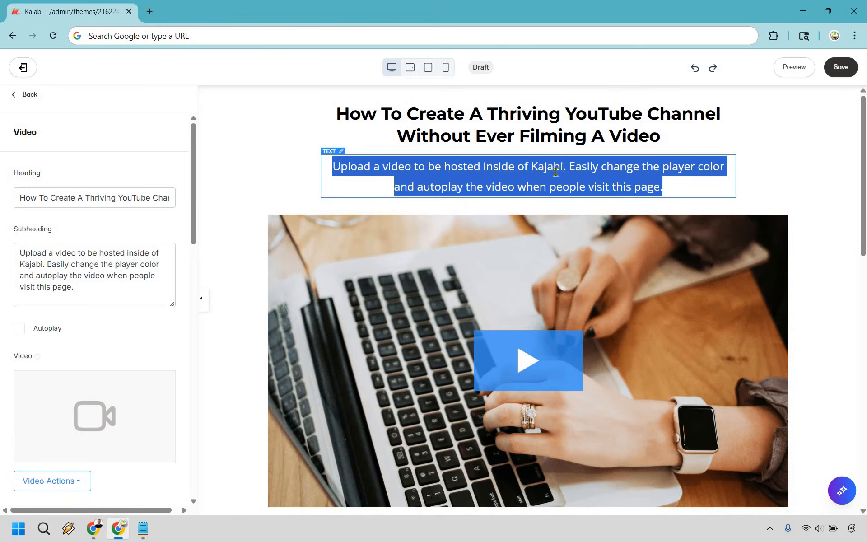
left_click(661, 135)
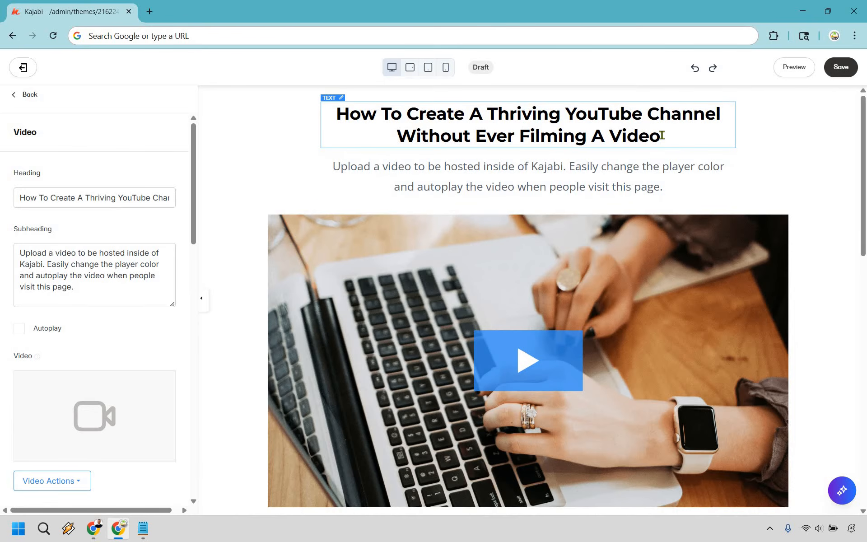
type("...")
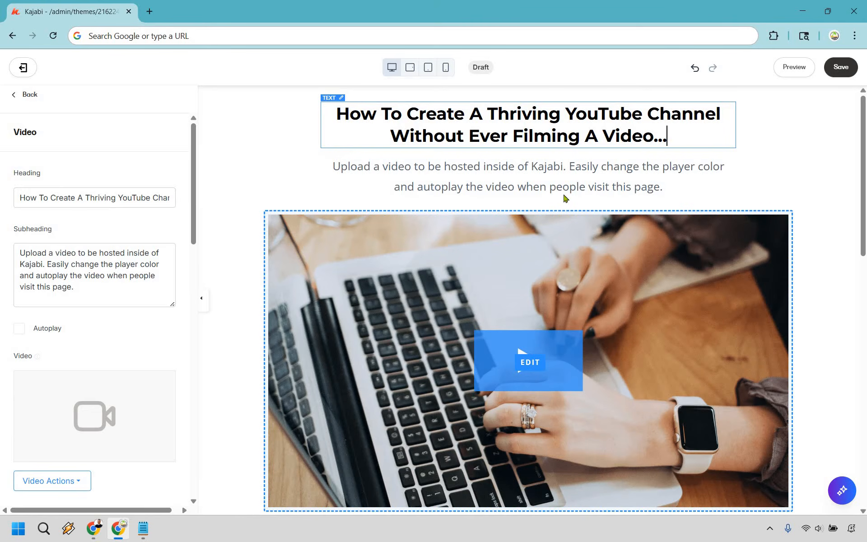
Set the Video section's subheading to "Or Without Ever Getting In Front Of A Camera. Click The Play Button Below To See How It Is Done..."
triple_click(559, 175)
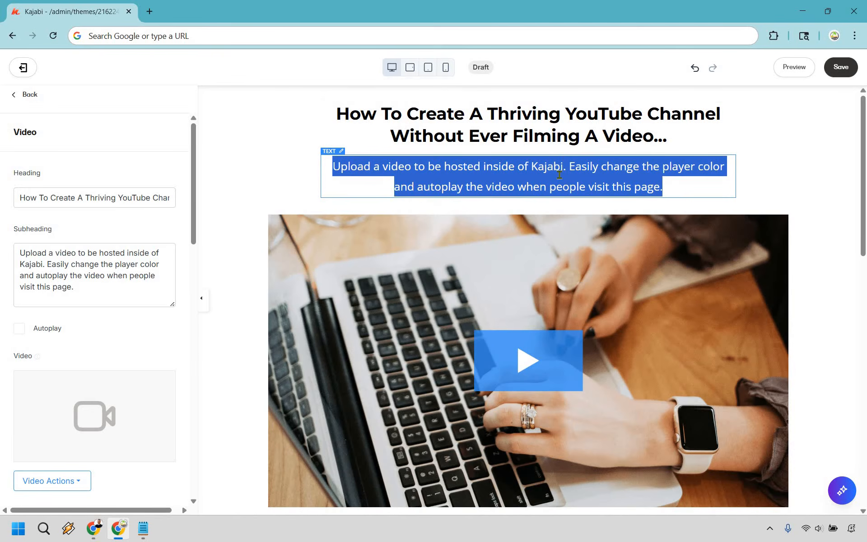
type("O")
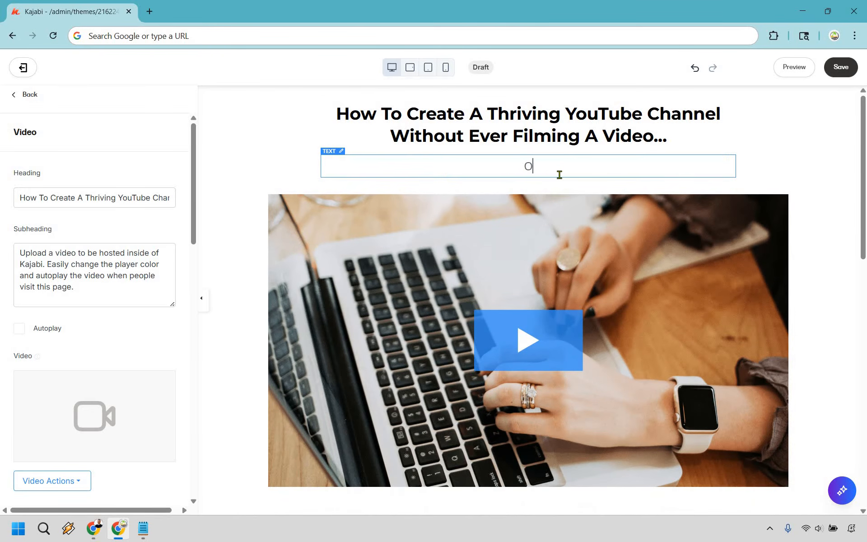
type("r Without Ever Getting In Front Of A Camera.")
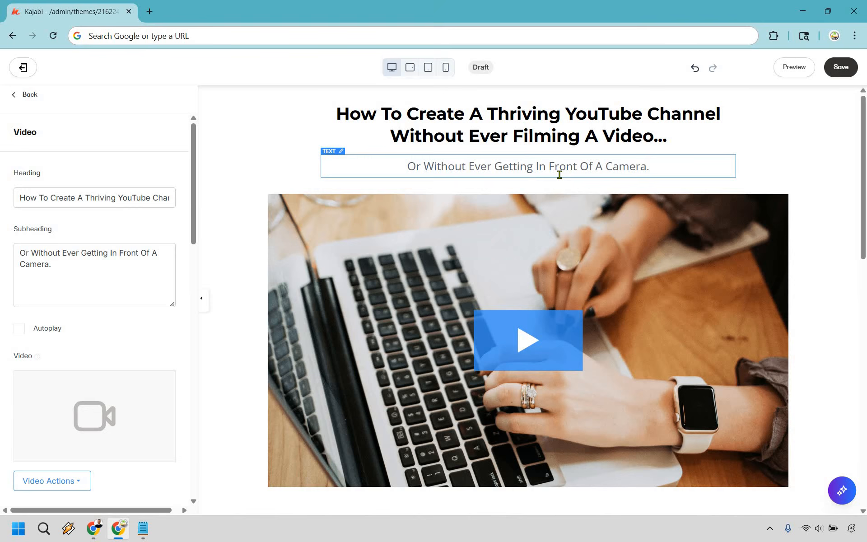
left_click(841, 226)
type("Cl")
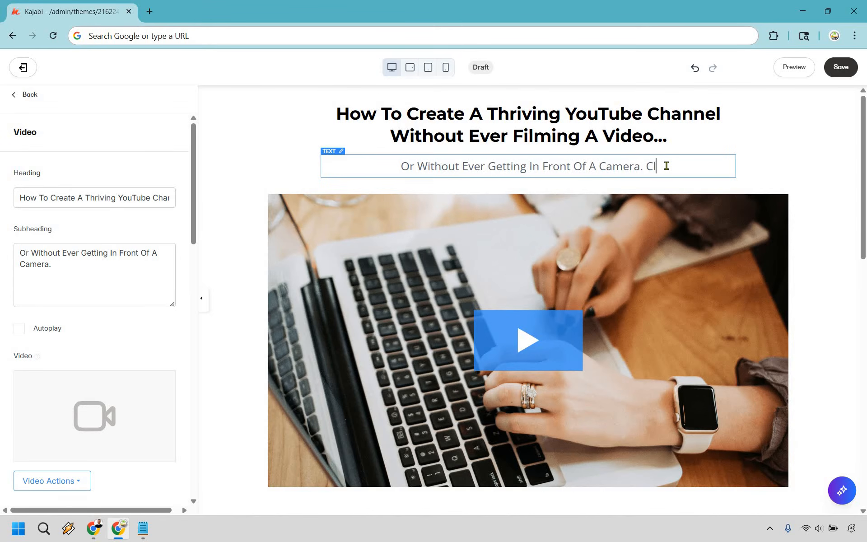
type("ick The Play ")
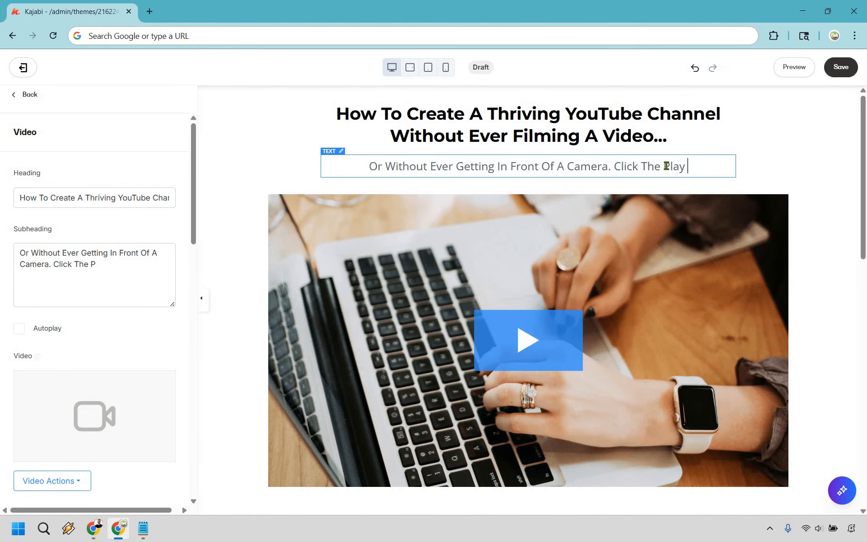
type("Button Below To See How It Is Done...")
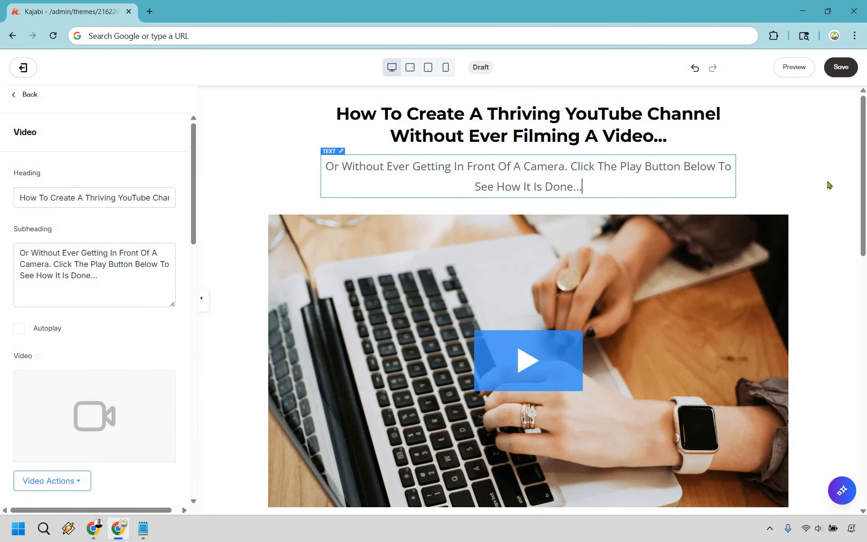
left_click(740, 176)
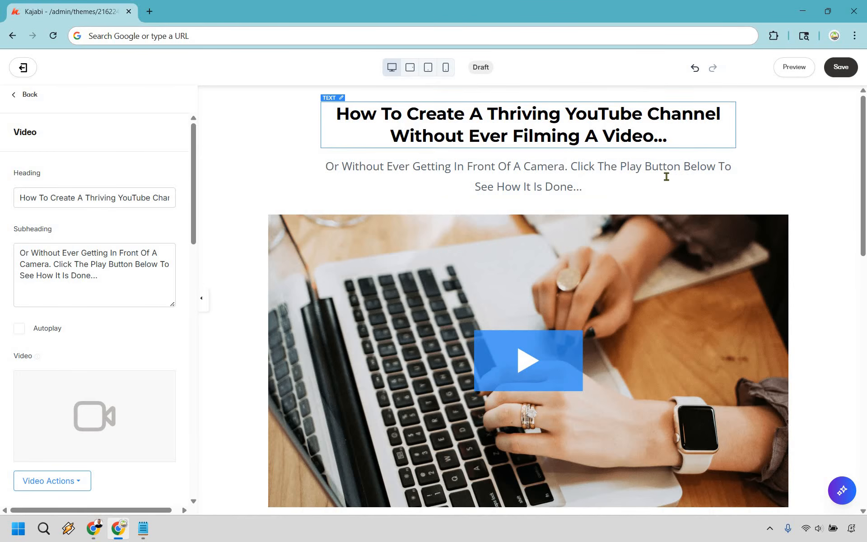
Remove "Or Without Ever Getting In Front Of A Camera." from the Video subheading, keeping "Click The Play Button Below To See How It Is Done..."
left_click(573, 170)
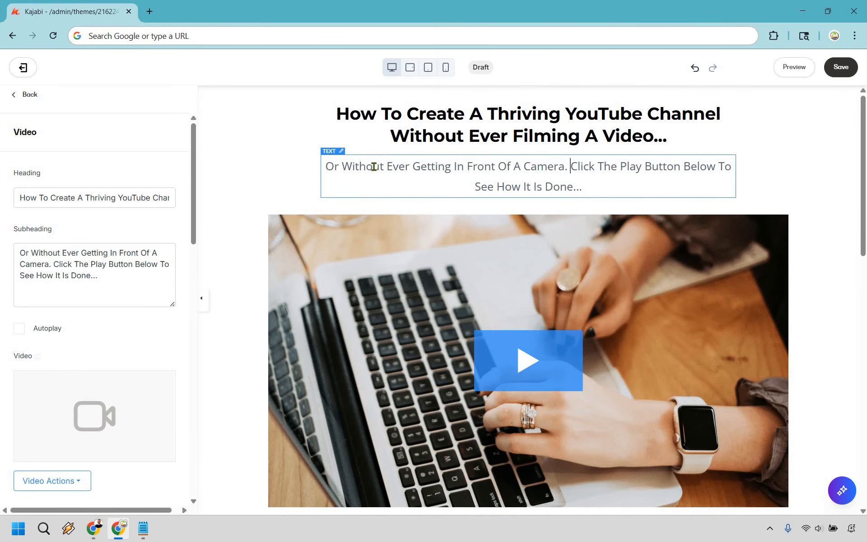
mouse_move(327, 169)
left_mouse_down()
mouse_move(609, 164)
mouse_move(333, 167)
left_mouse_up()
left_click(578, 186)
left_click(589, 167)
left_click(558, 166)
key("BackSpace")
key("BackSpace")
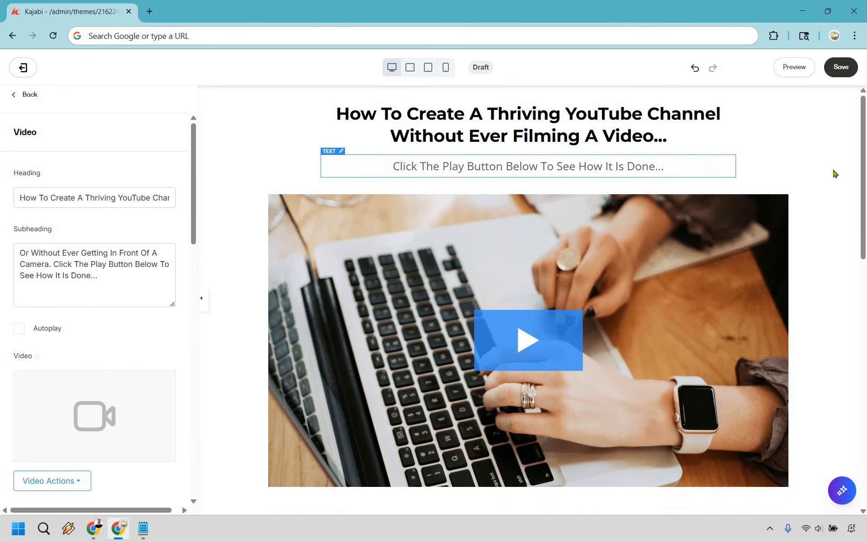
left_click(620, 118)
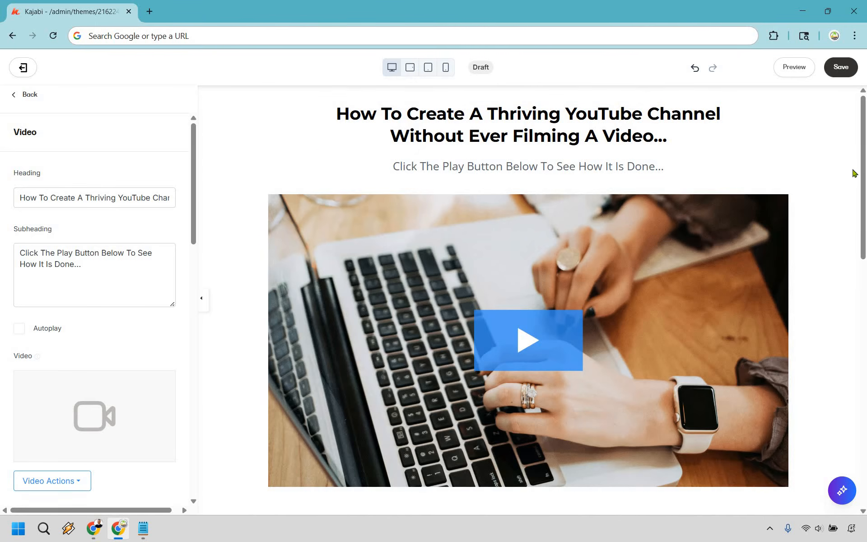
Upload a new video file from the device to the Video section
scroll(651, 219, "down", 1)
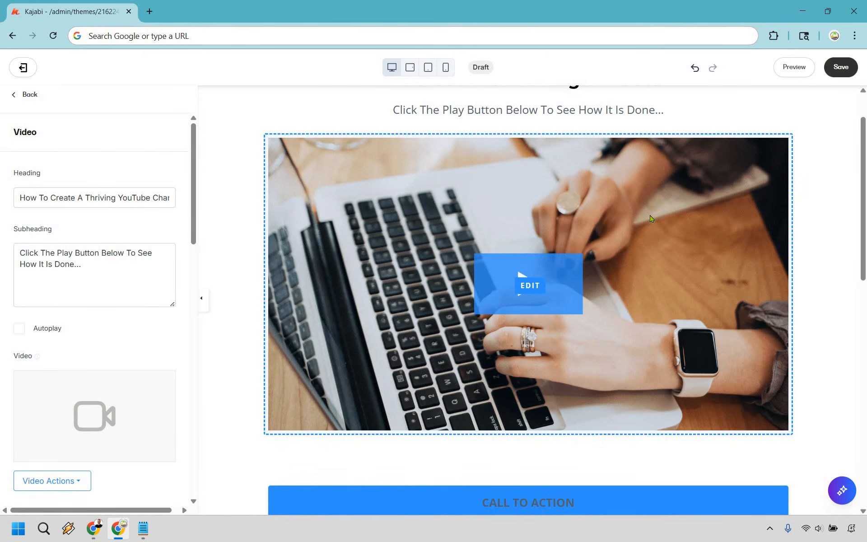
scroll(84, 304, "down", 3)
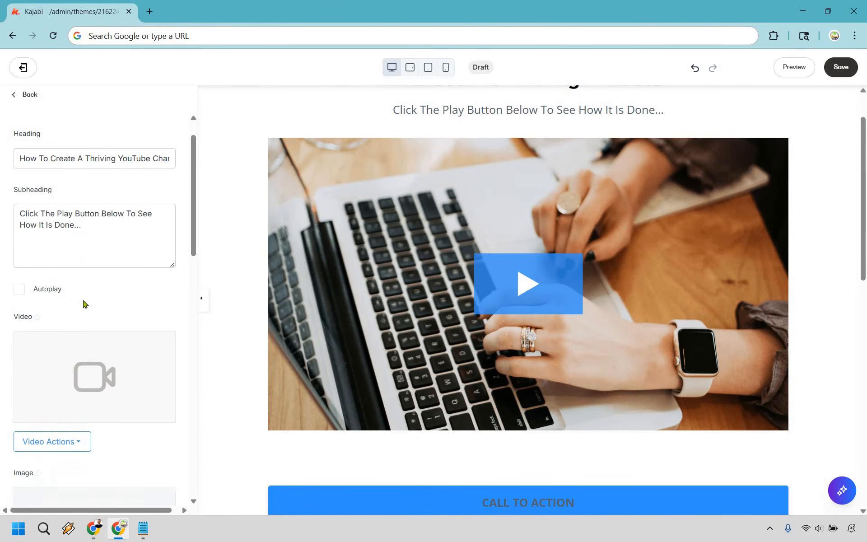
left_click(73, 371)
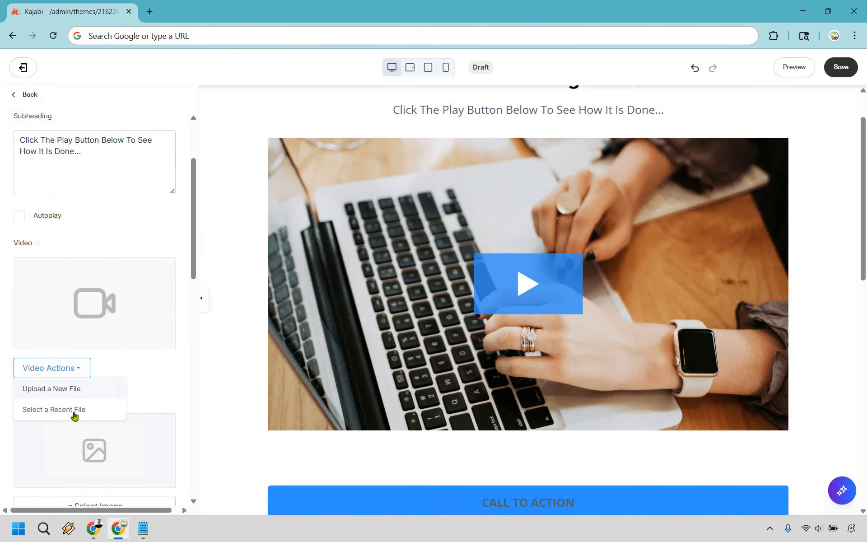
left_click(62, 391)
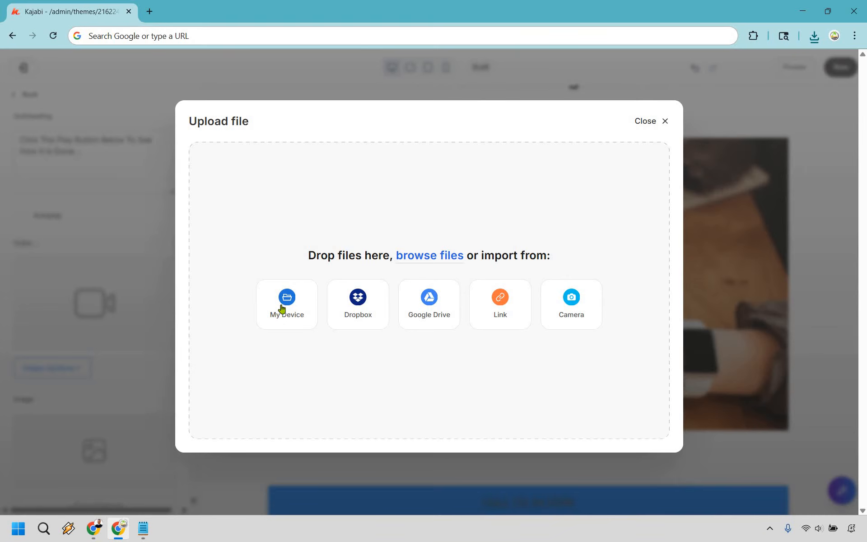
left_click(281, 309)
left_click(278, 306)
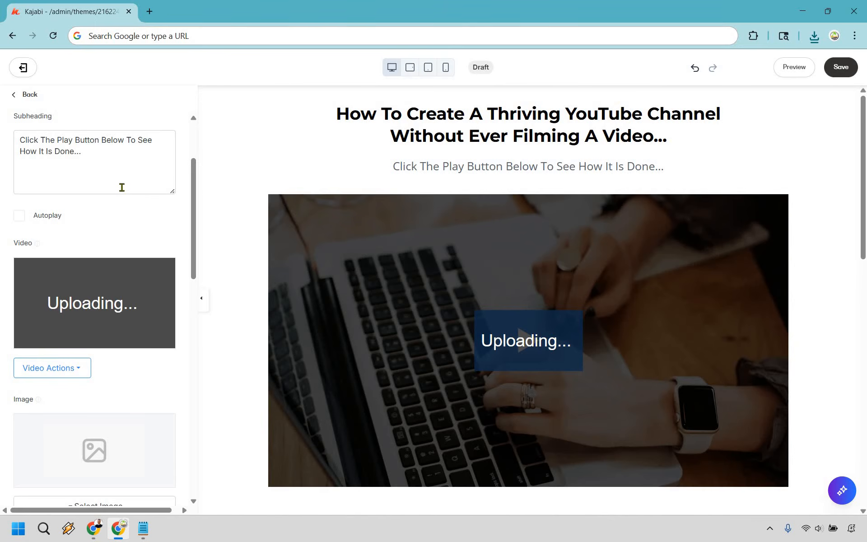
Upload maxresdefault.jpg from the device, uncropped, as the Video section's image
scroll(132, 206, "down", 3)
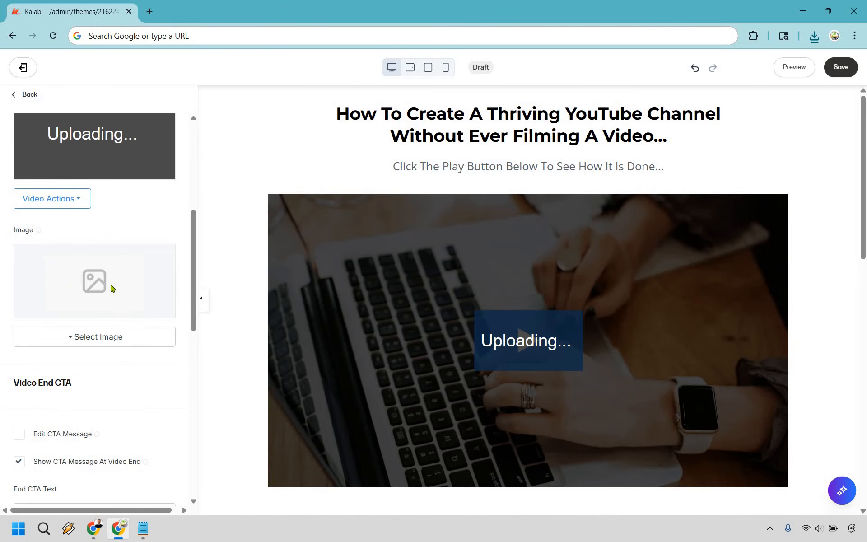
left_click(103, 338)
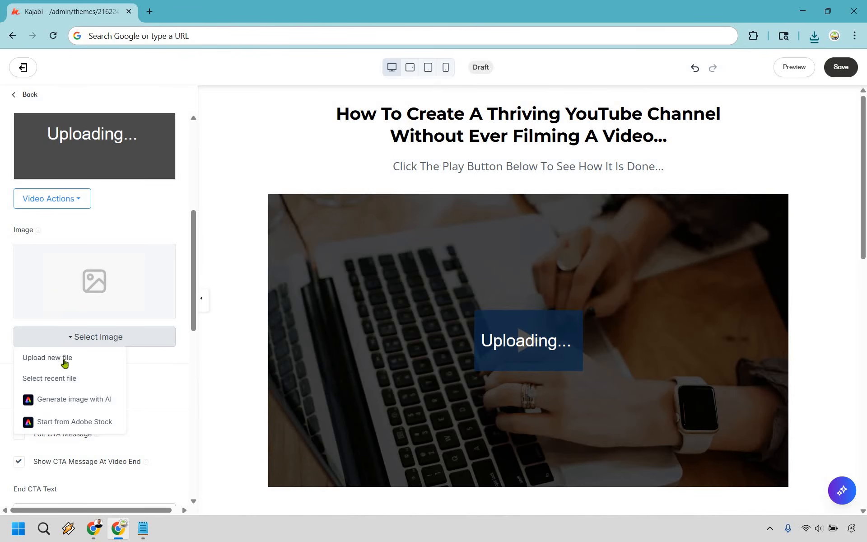
left_click(65, 359)
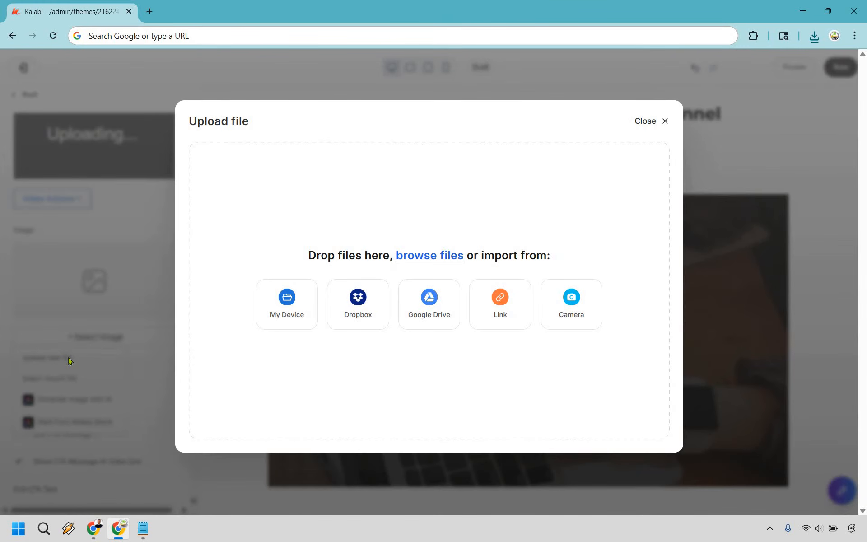
left_click(284, 310)
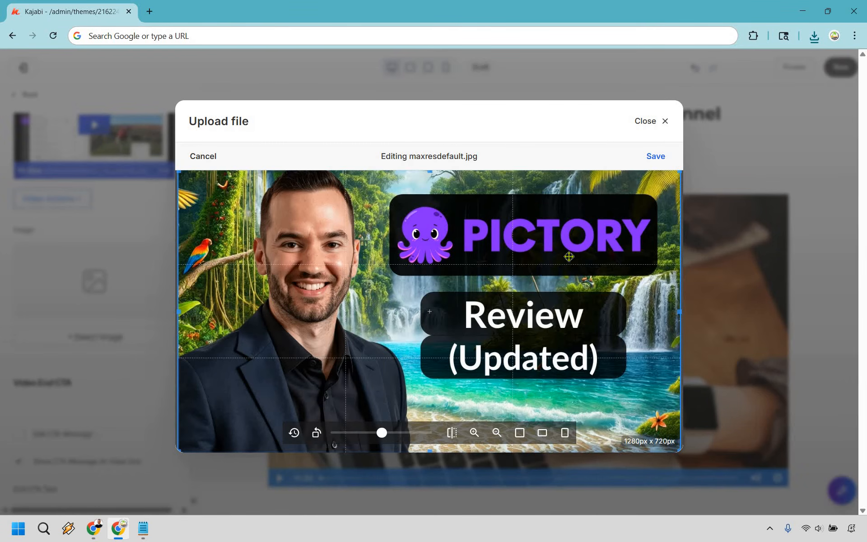
left_click(657, 156)
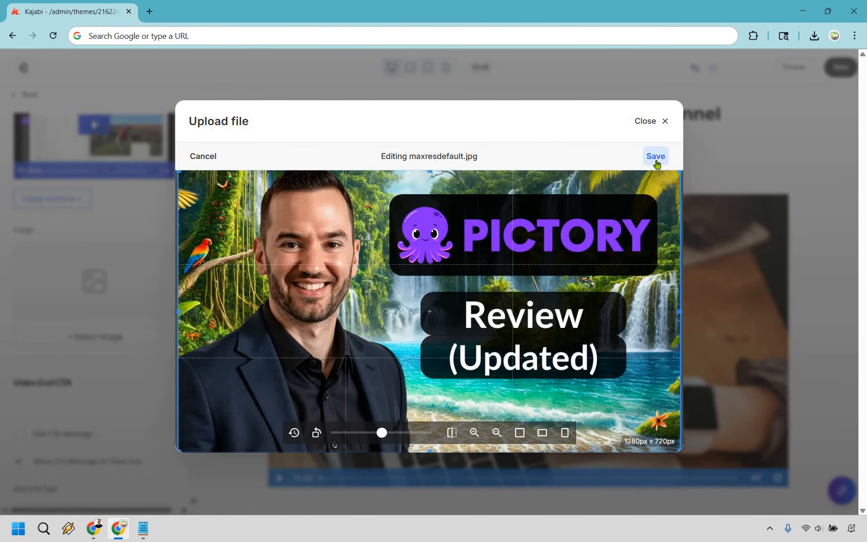
left_click(655, 156)
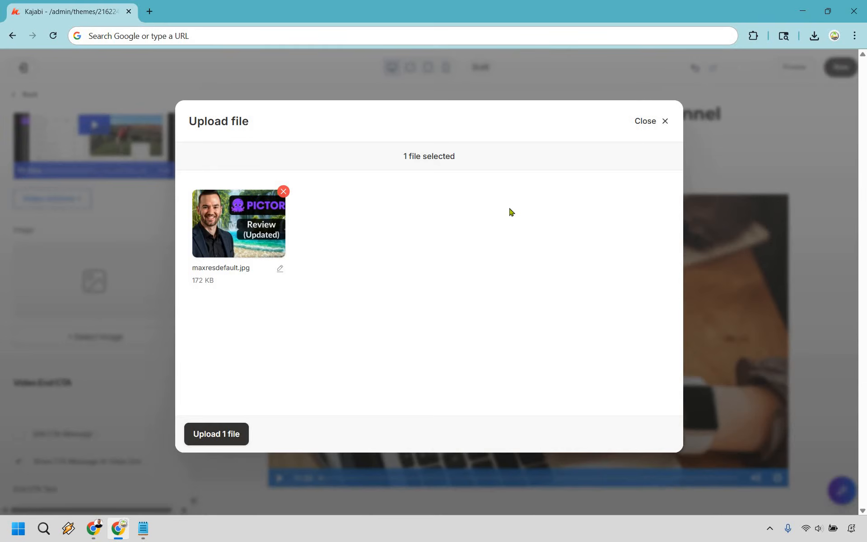
left_click(215, 434)
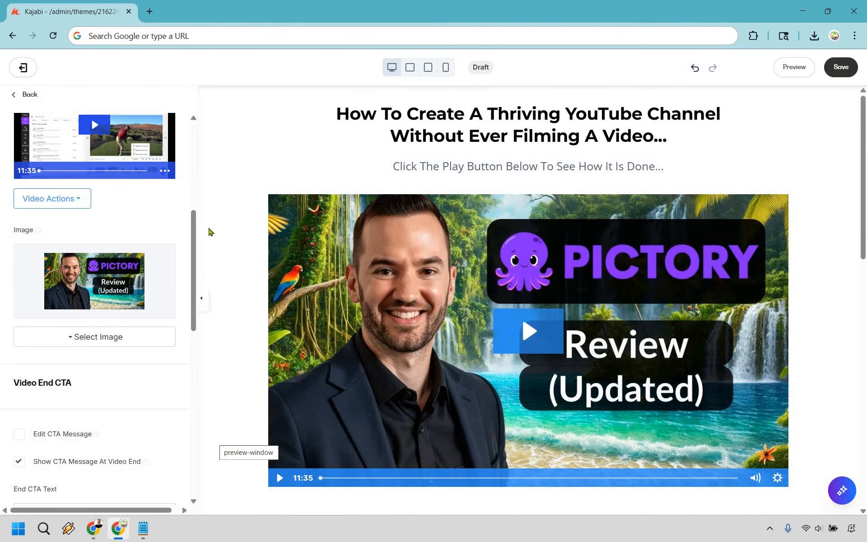
left_click(83, 200)
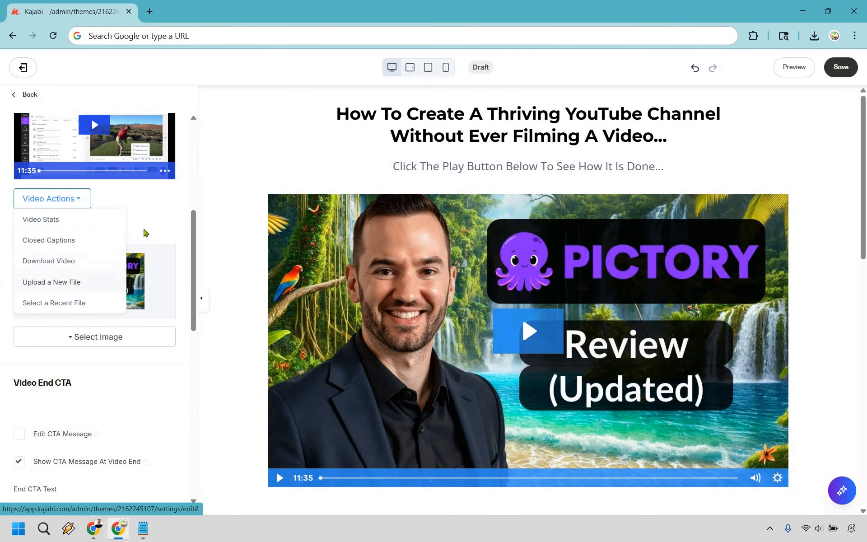
left_click(62, 302)
scroll(62, 302, "up", 2)
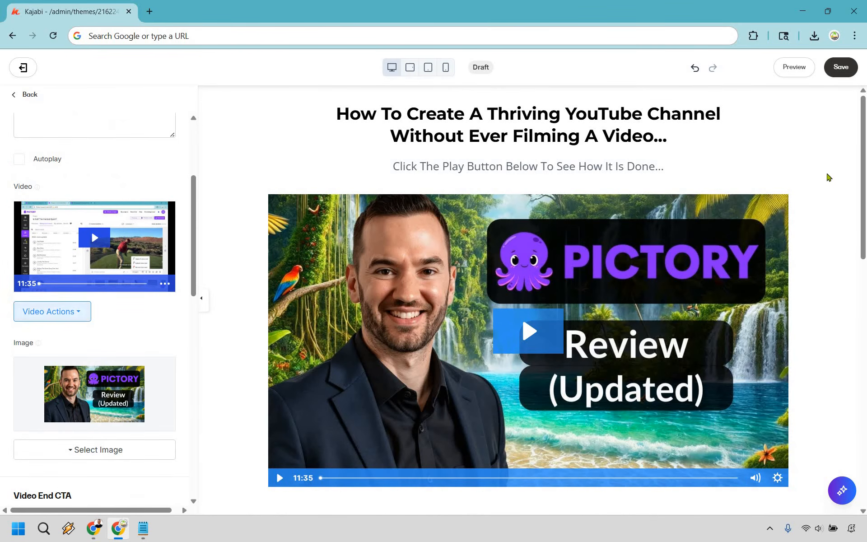
key("ctrl+z")
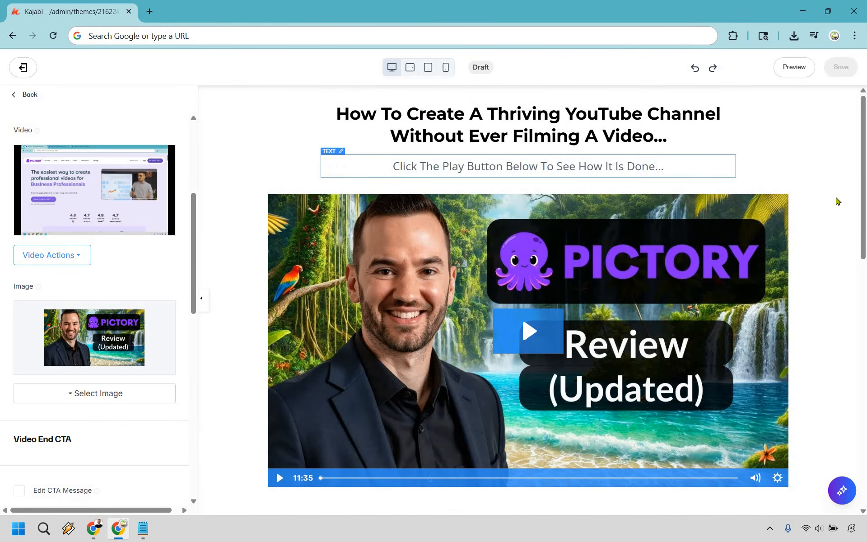
Set the Call To Action section's button text to "Click Here To Try Pictory For Free"
scroll(720, 352, "down", 5)
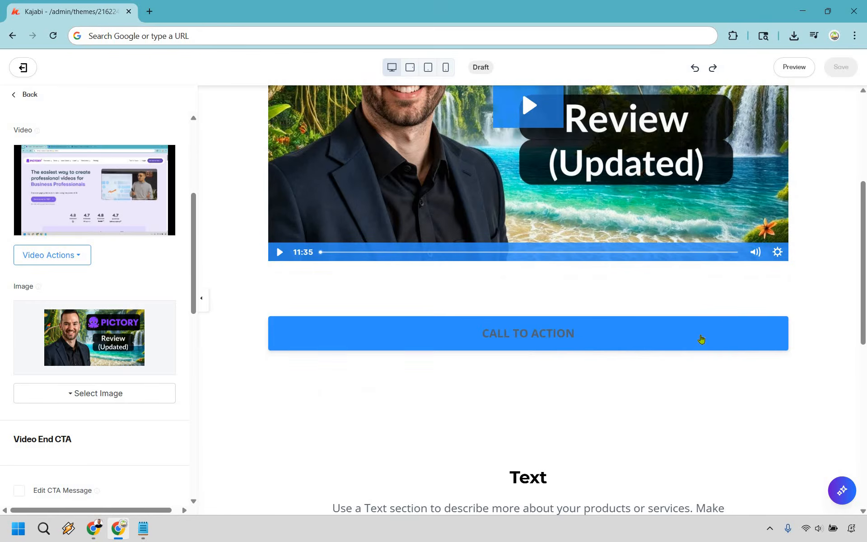
left_click(702, 338)
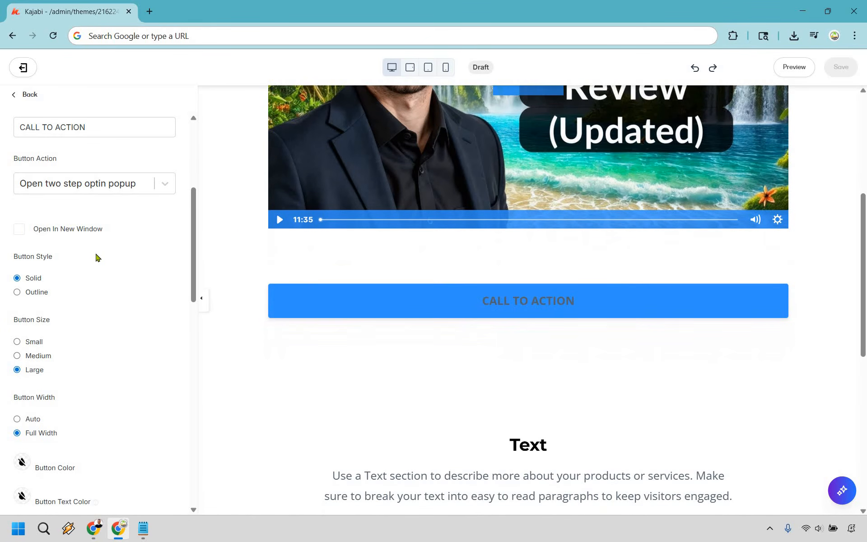
scroll(136, 284, "up", 3)
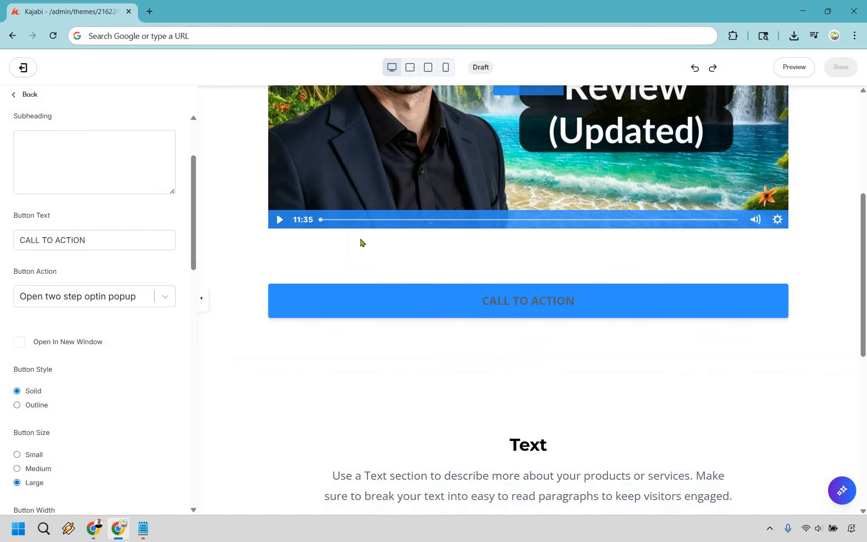
left_click(527, 298)
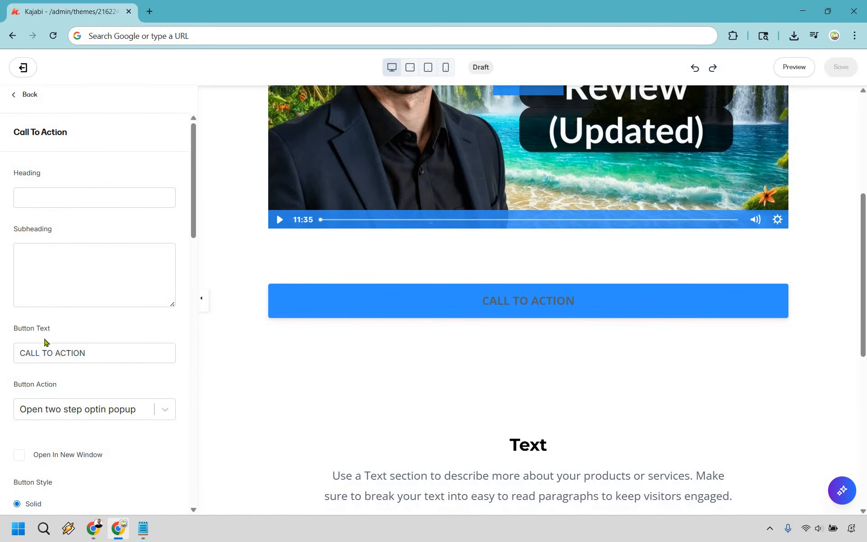
left_click(96, 351)
key("ctrl+a")
type("Click Here To Try Pictory For Free")
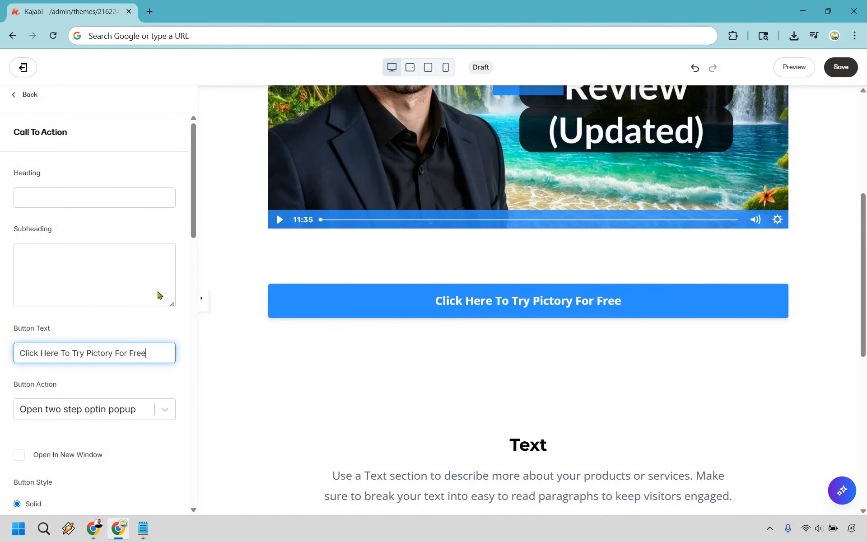
scroll(169, 298, "down", 1)
scroll(170, 298, "down", 1)
left_click(168, 296)
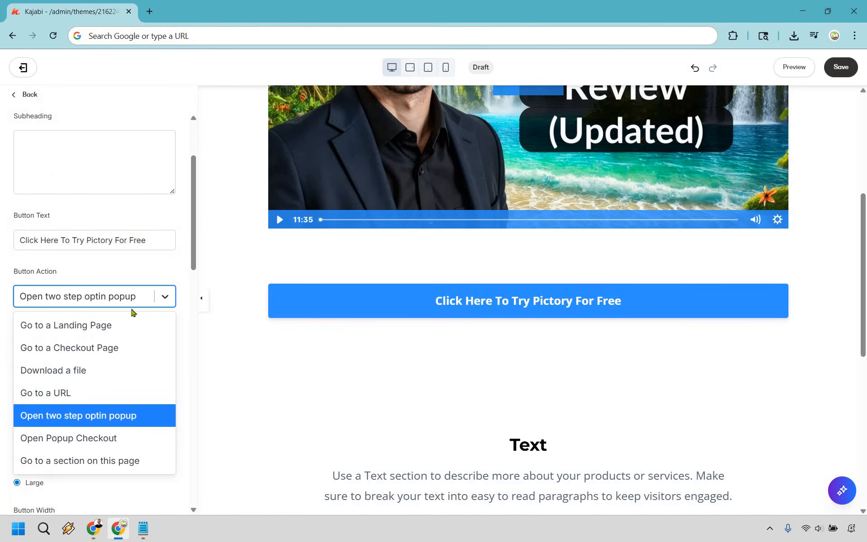
left_click(99, 393)
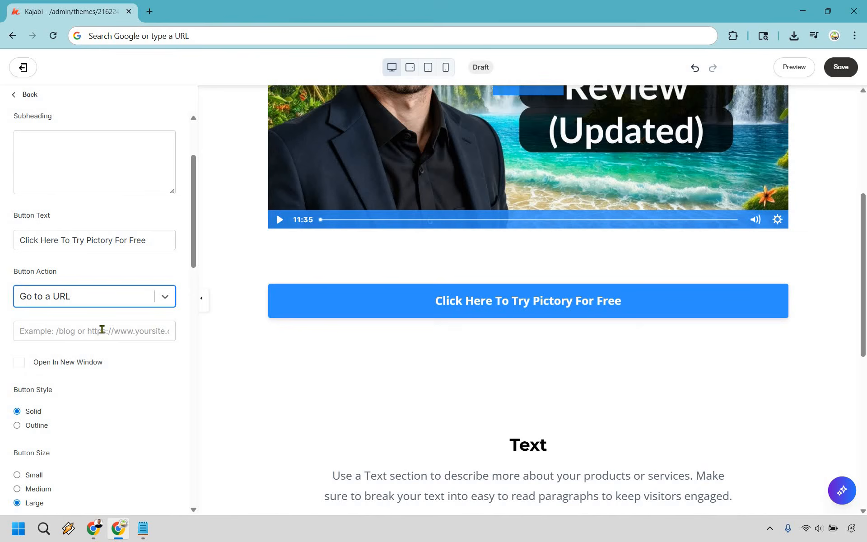
left_click(102, 329)
type("https://marketingisl.com/pictory")
Append "(Affiliate Link)" to the button text and make the button's link open in a new window
left_click(159, 241)
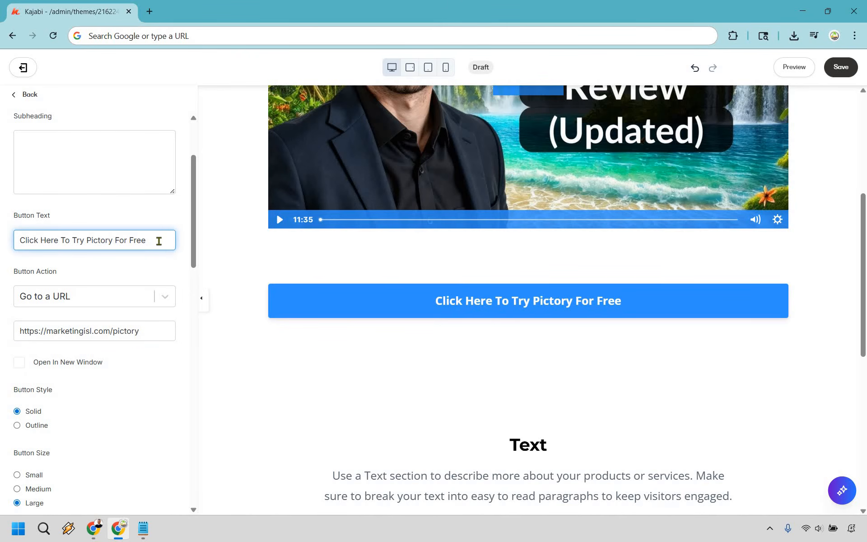
type("(Affiliate Link)")
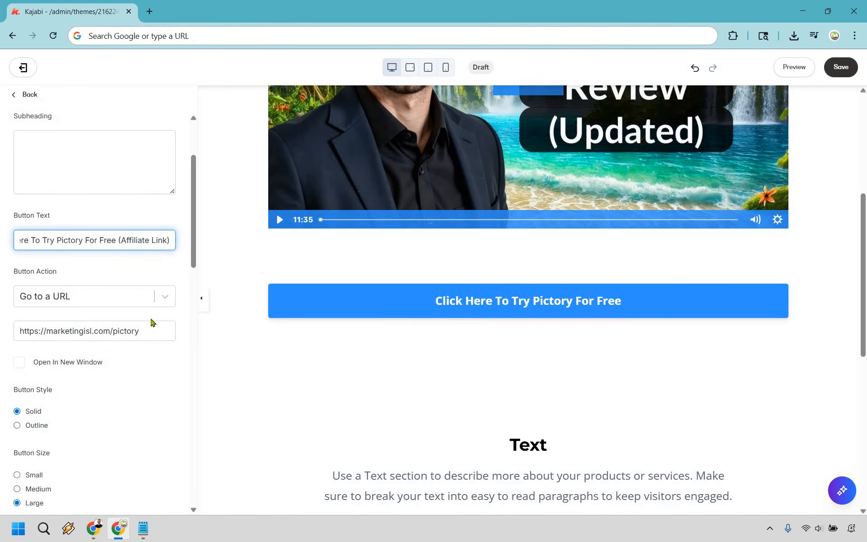
left_click(60, 365)
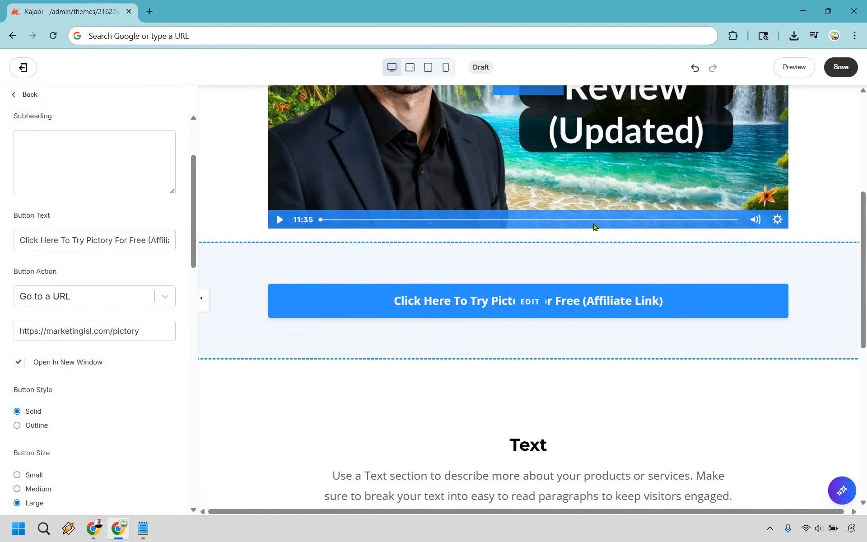
Review the page around the call-to-action button and the button's style, size, width, colour and Time Reveal settings
scroll(823, 228, "up", 3)
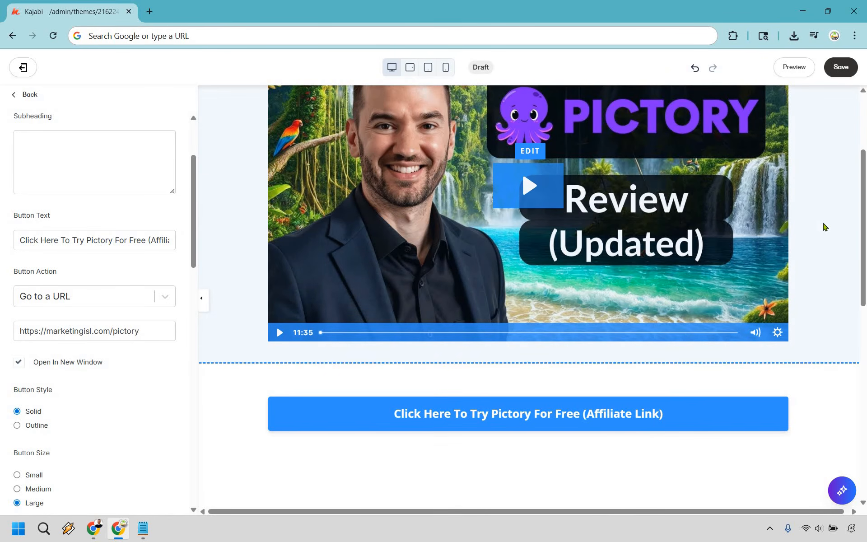
scroll(655, 355, "down", 1)
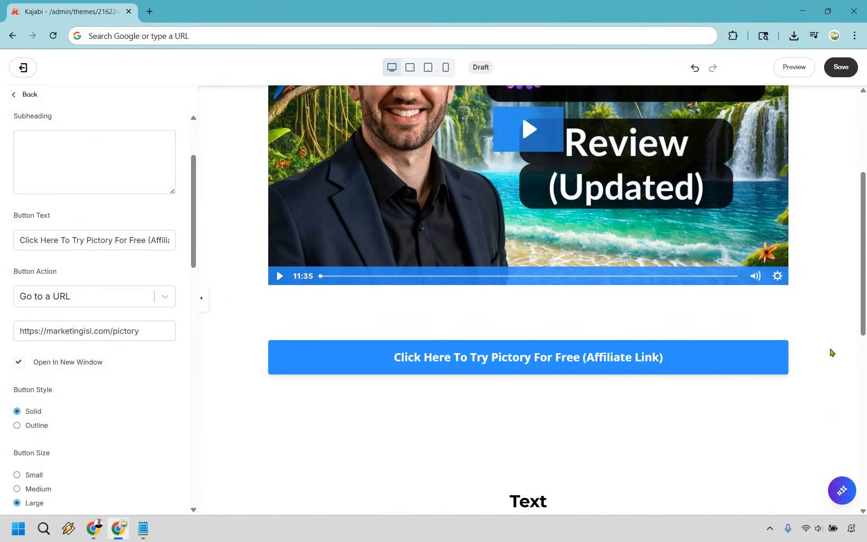
scroll(832, 352, "up", 1)
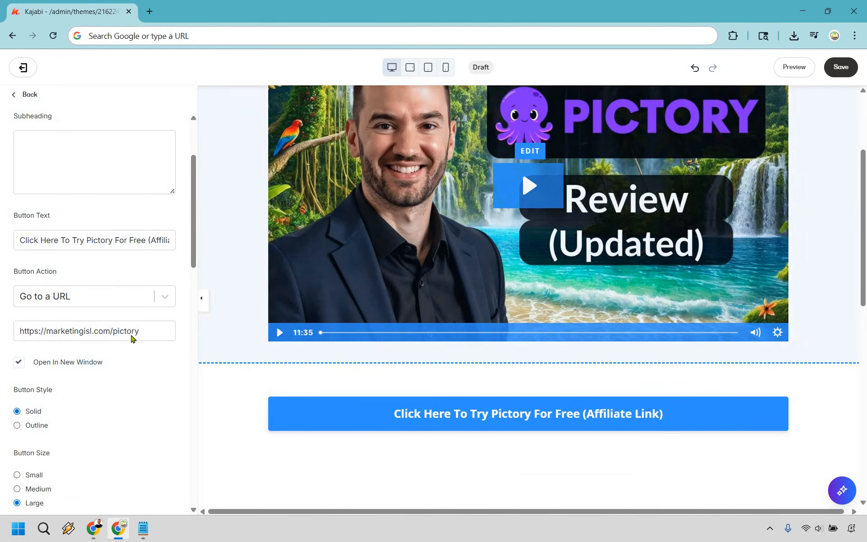
scroll(143, 248, "down", 5)
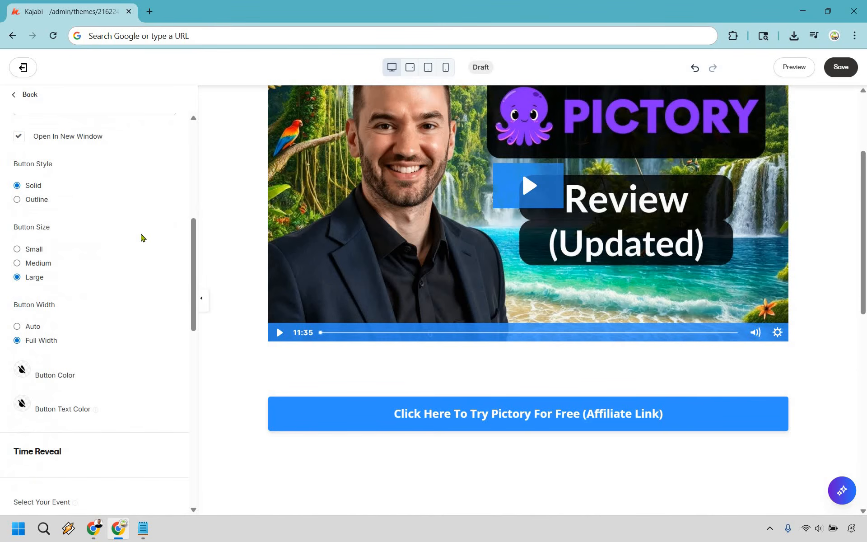
scroll(136, 300, "down", 1)
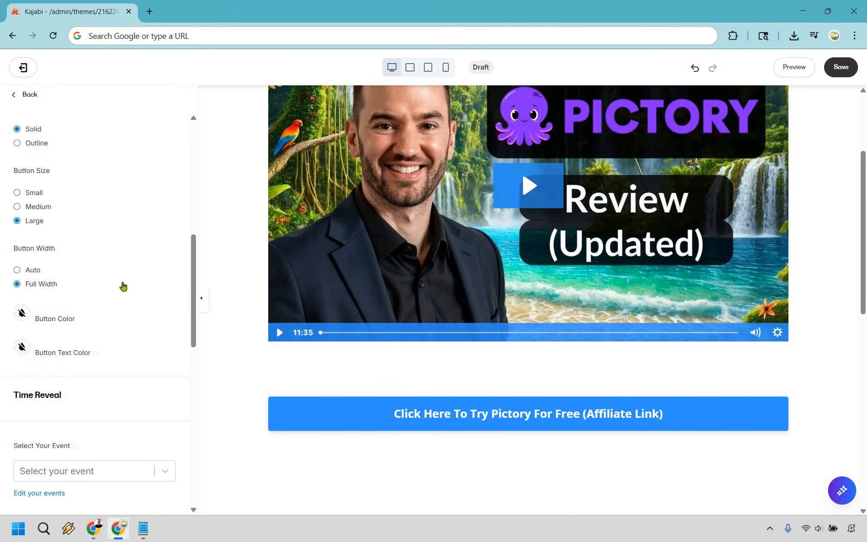
scroll(122, 288, "up", 7)
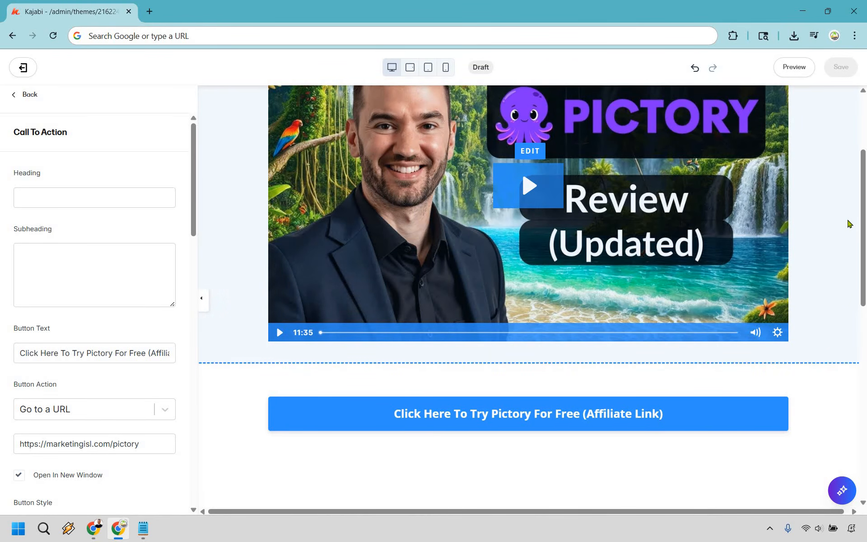
scroll(822, 226, "down", 7)
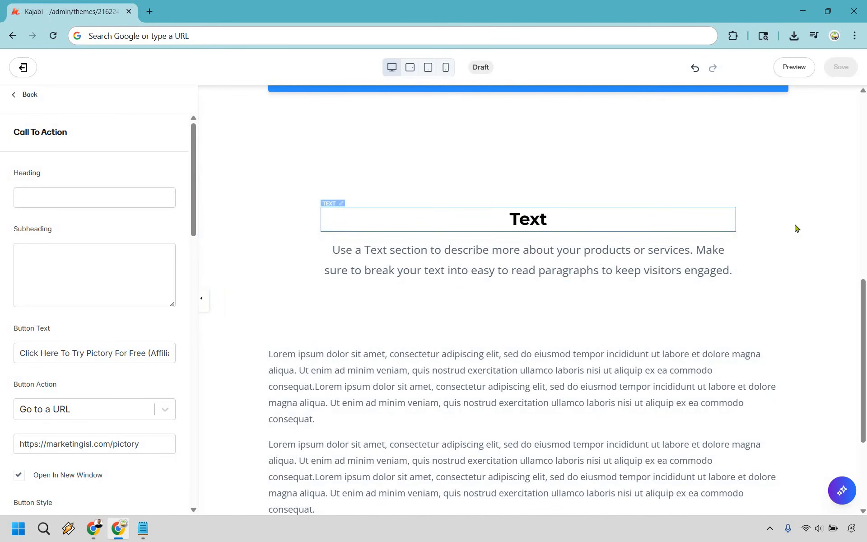
Empty the heading, subheading and body text of the Text section below the call-to-action button
left_click(796, 228)
scroll(801, 239, "down", 3)
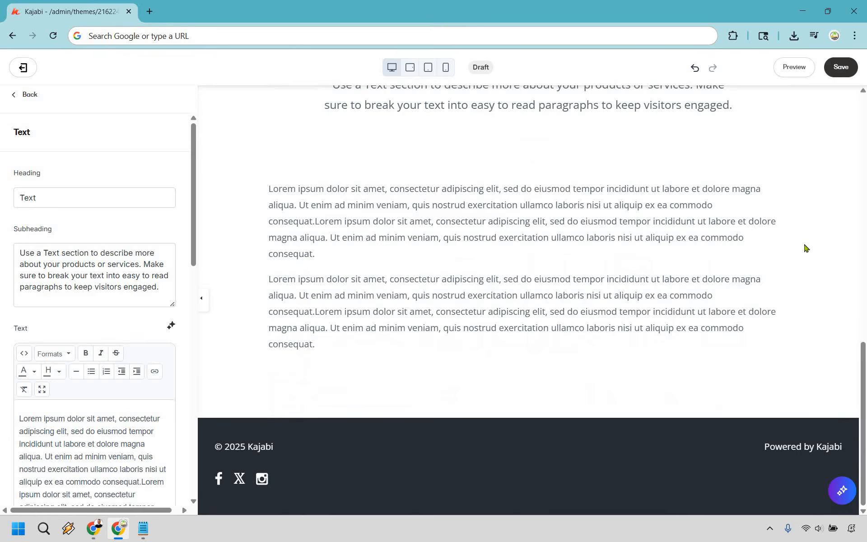
scroll(807, 248, "up", 4)
scroll(807, 247, "down", 1)
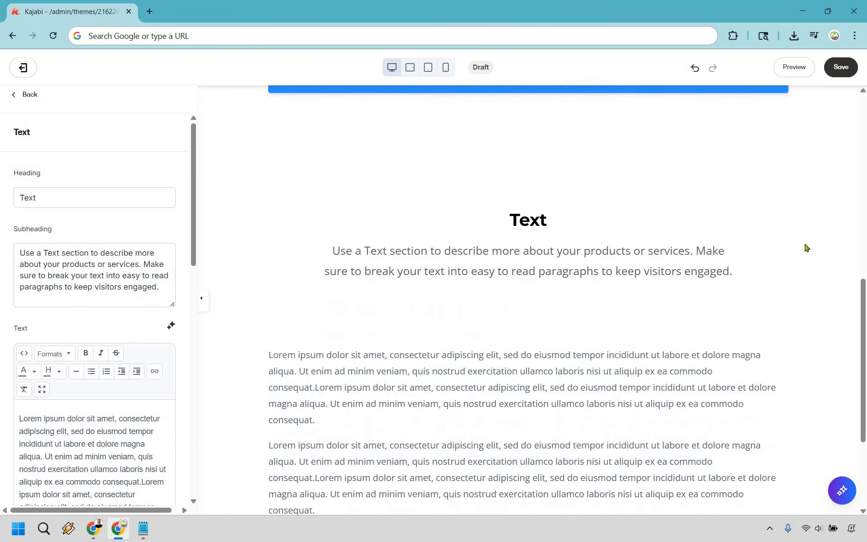
scroll(807, 248, "down", 1)
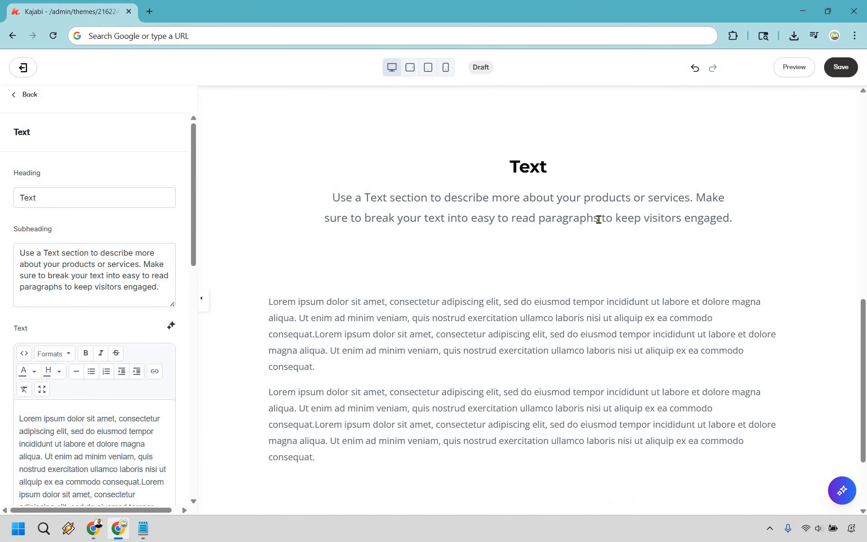
scroll(786, 278, "up", 3)
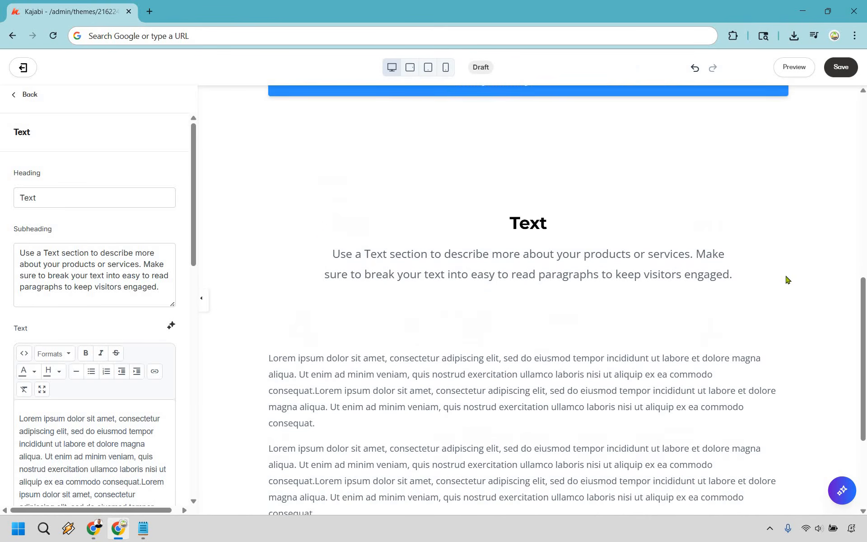
triple_click(123, 195)
key("BackSpace")
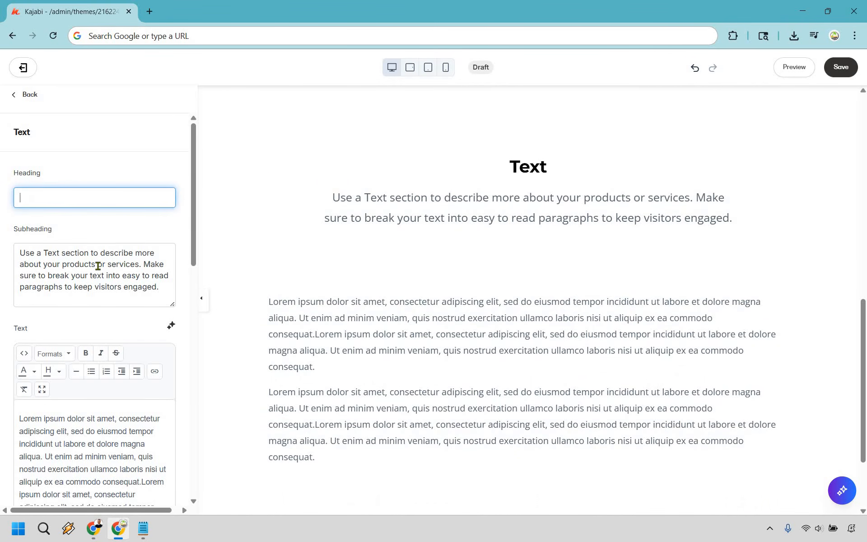
triple_click(96, 265)
key("BackSpace")
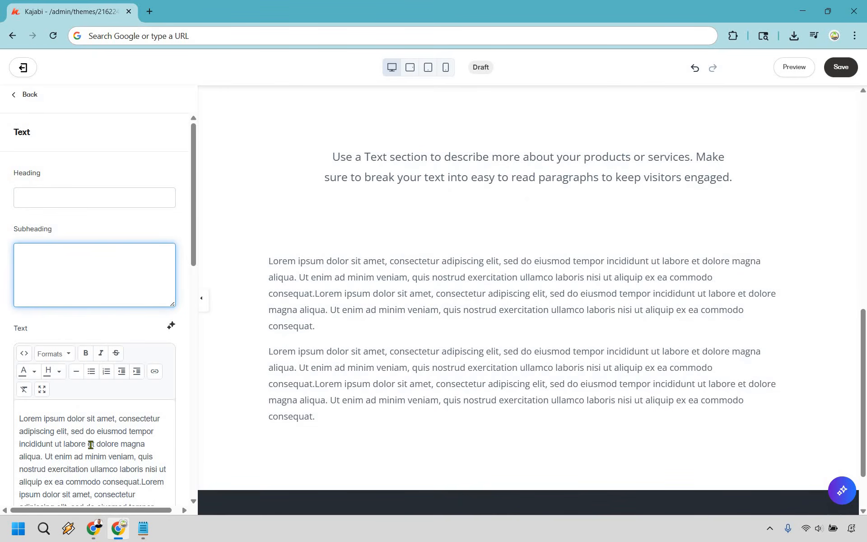
triple_click(87, 431)
key("BackSpace")
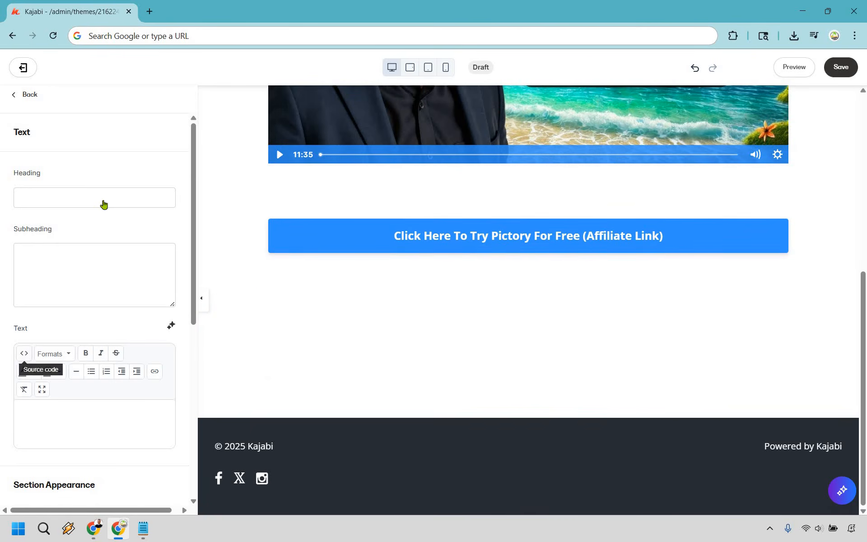
Check the Text section's settings and the page from heading to footer, and save the page
scroll(104, 208, "down", 5)
scroll(107, 227, "down", 3)
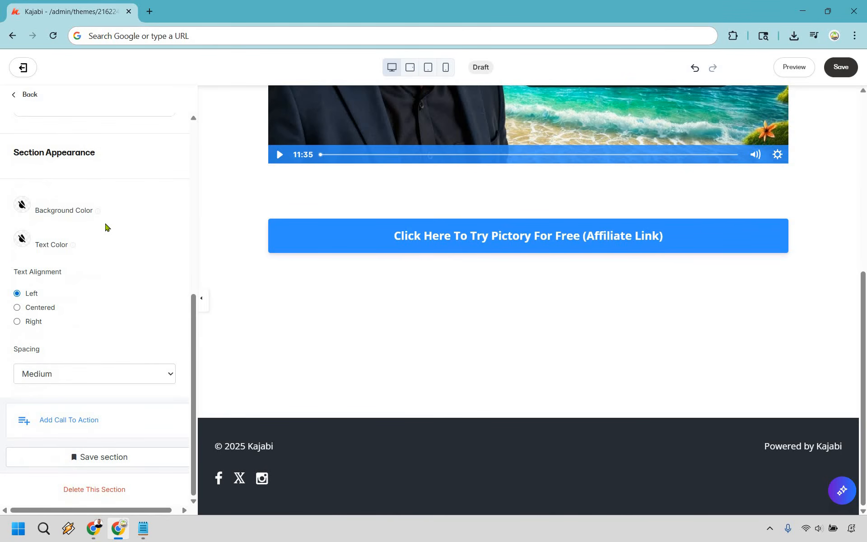
scroll(186, 242, "up", 8)
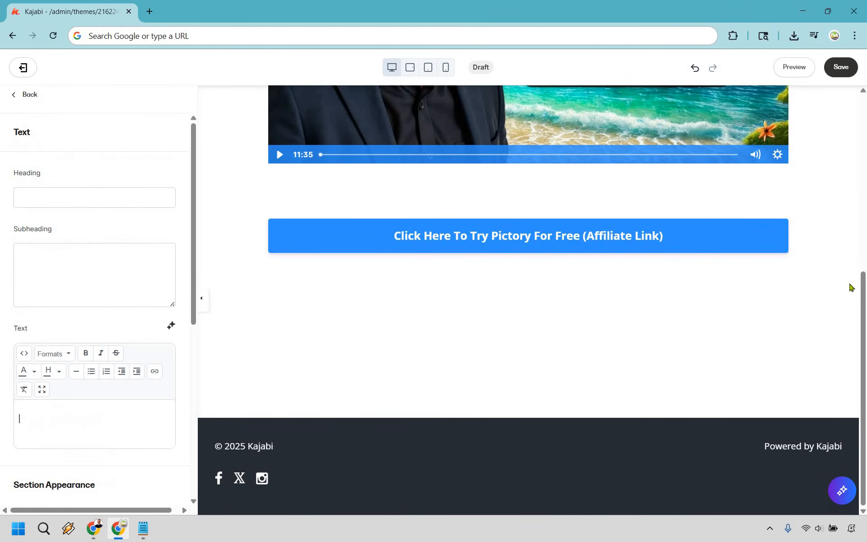
scroll(833, 246, "up", 7)
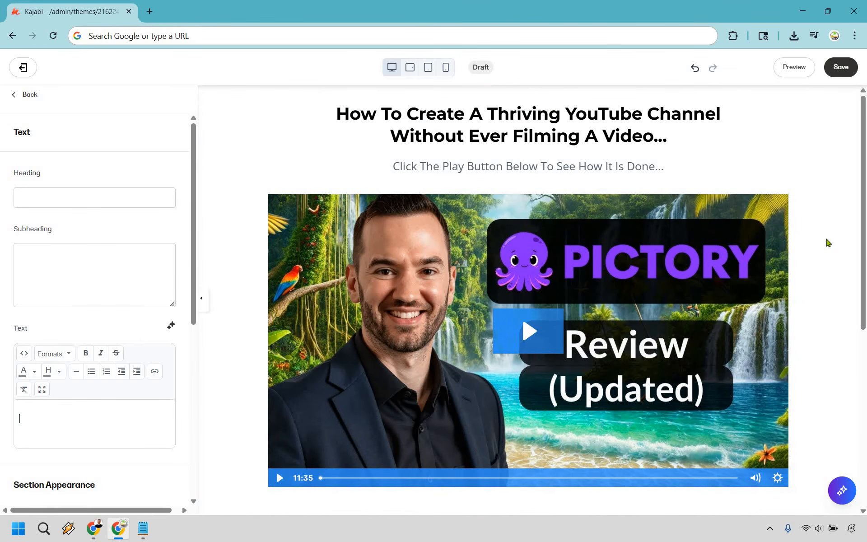
scroll(829, 242, "down", 4)
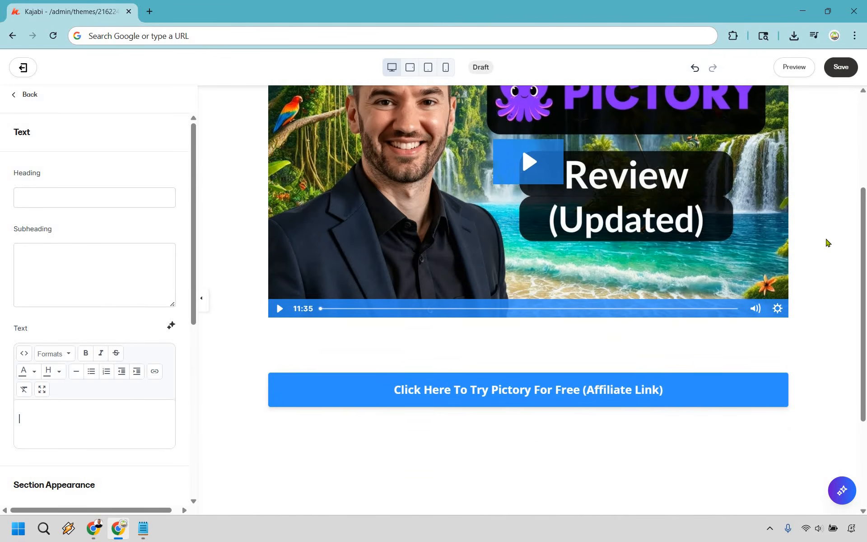
scroll(828, 243, "up", 2)
scroll(828, 243, "up", 2)
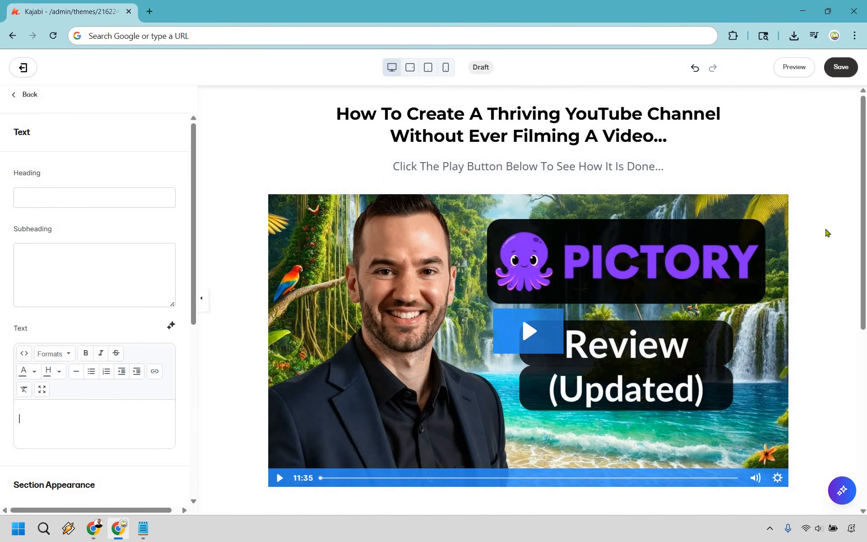
scroll(827, 232, "down", 6)
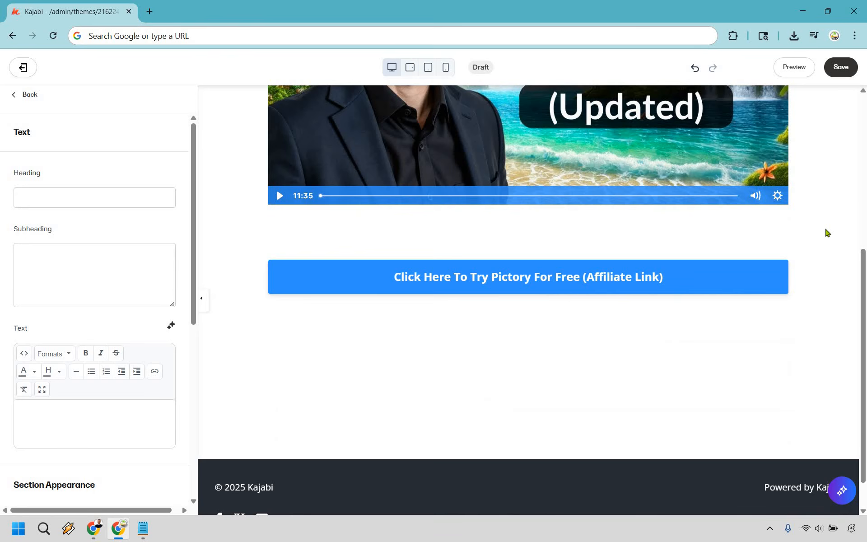
scroll(827, 233, "up", 6)
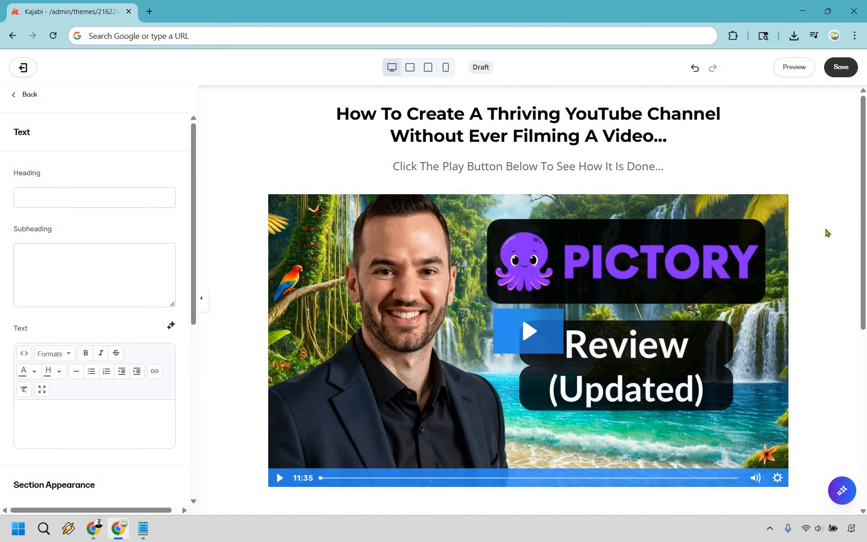
left_click(841, 67)
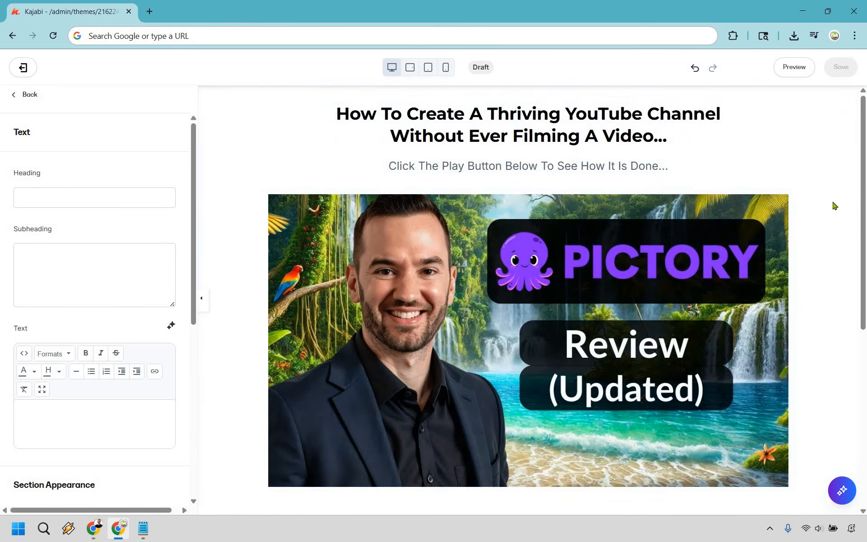
Examine the Footer section's logo, menu and appearance settings, and open the link lists behind its menu
scroll(424, 450, "down", 7)
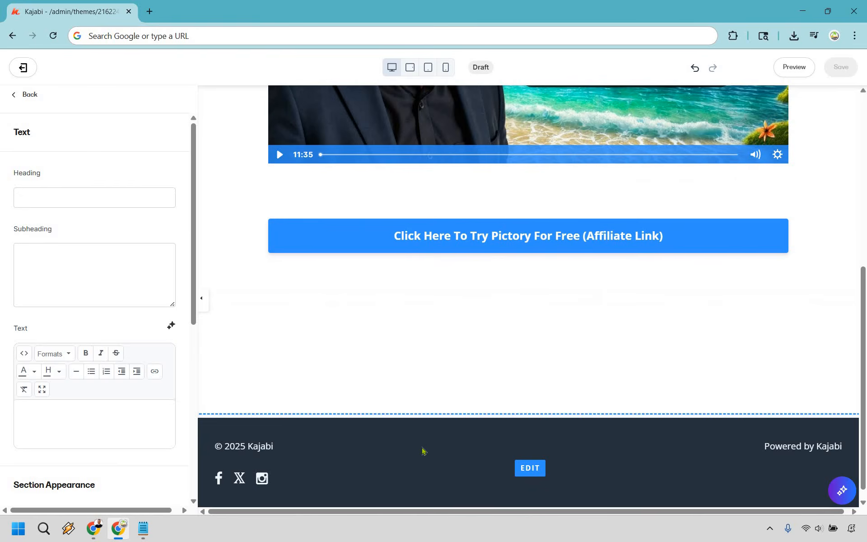
left_click(424, 450)
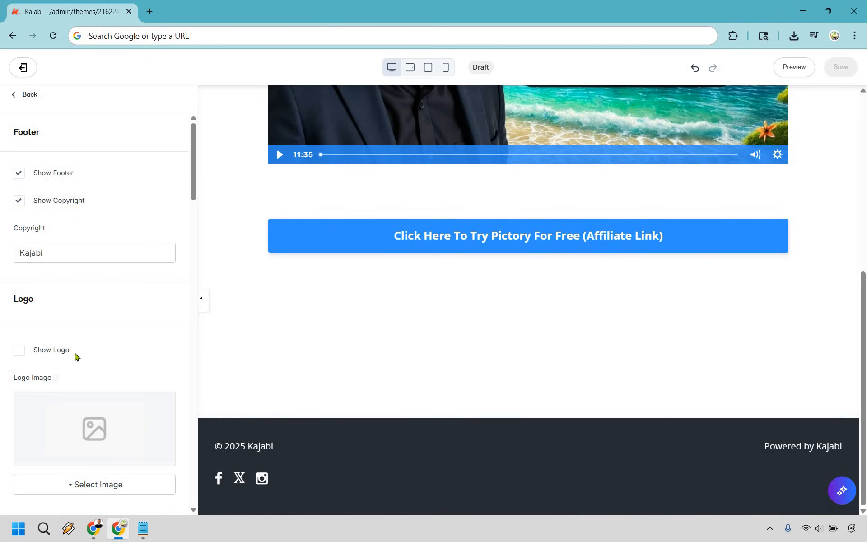
scroll(120, 256, "down", 4)
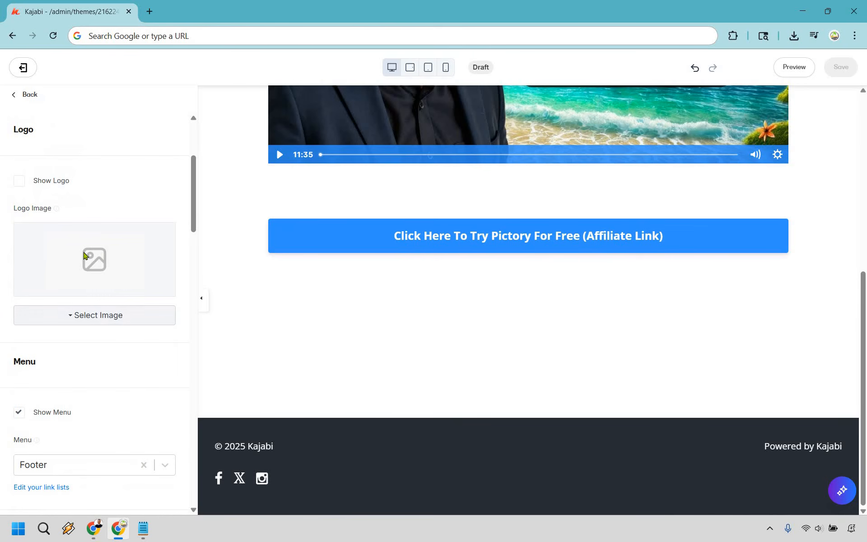
scroll(68, 216, "down", 6)
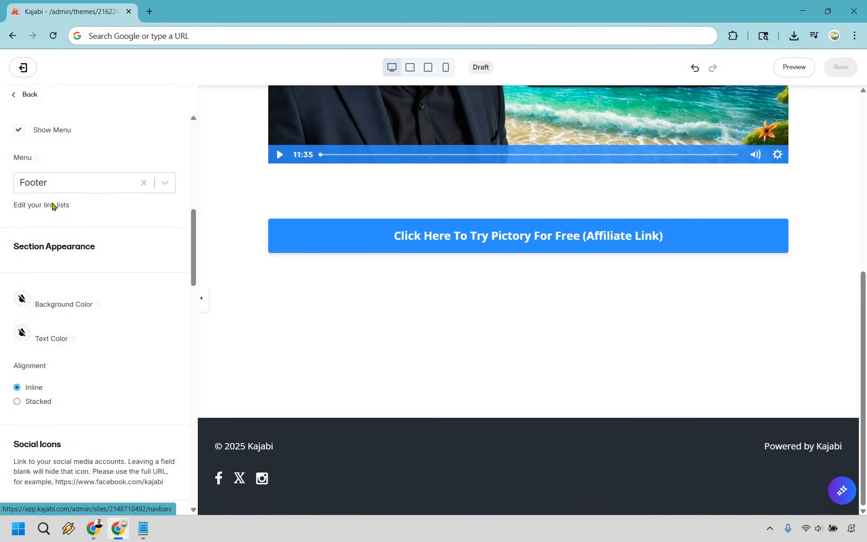
left_click(52, 206)
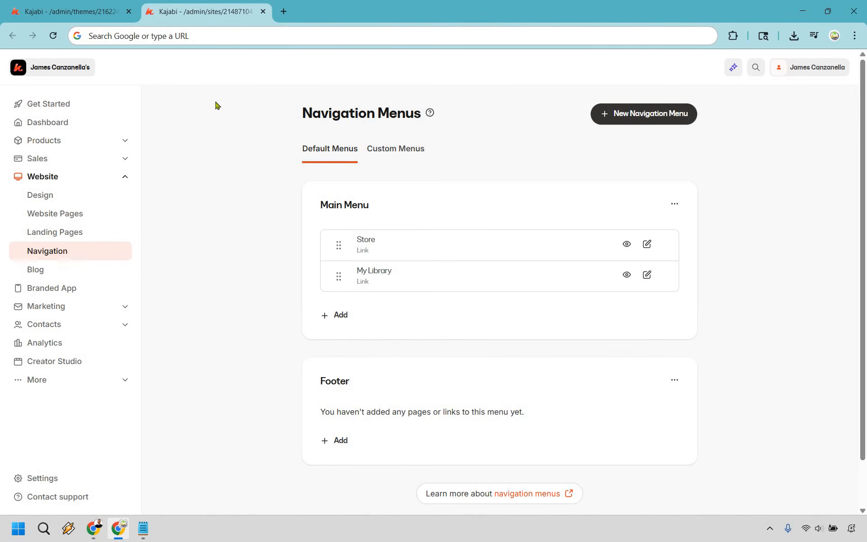
Return to the page editor and set the footer's copyright text to "Marketing Island"
left_click(73, 7)
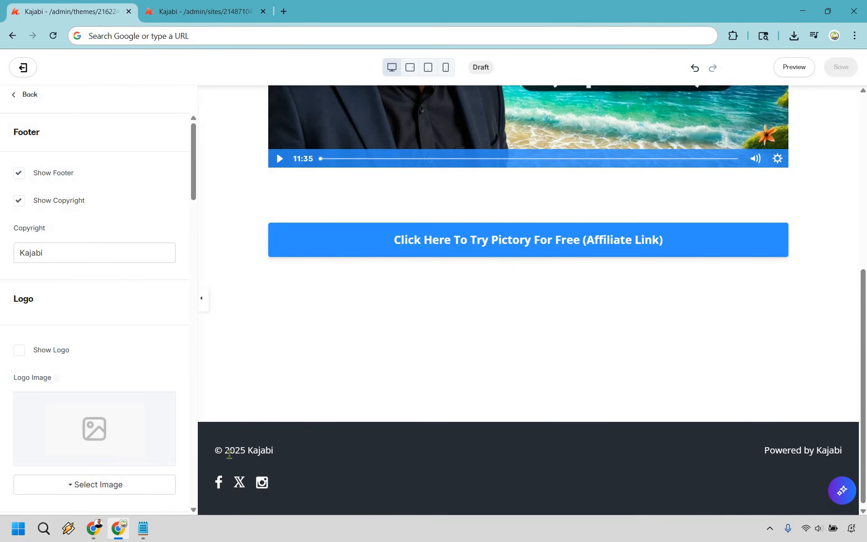
double_click(53, 255)
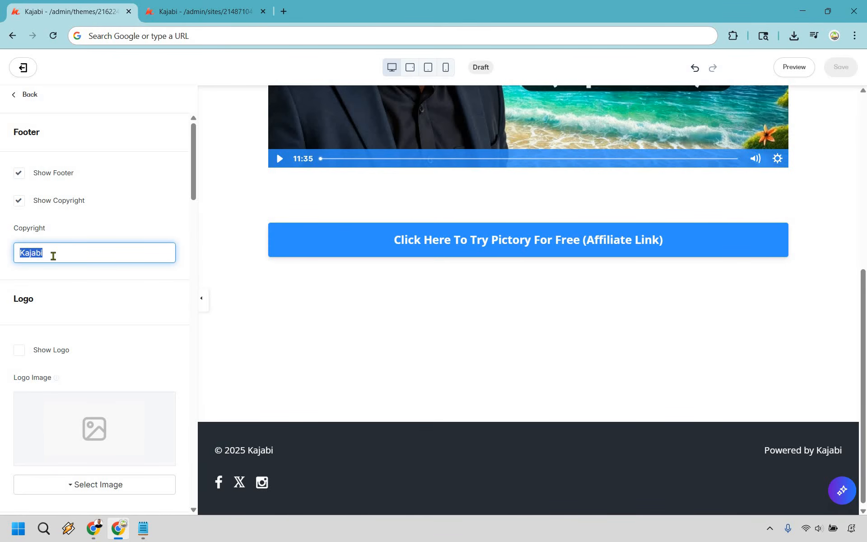
type("Marketing Island")
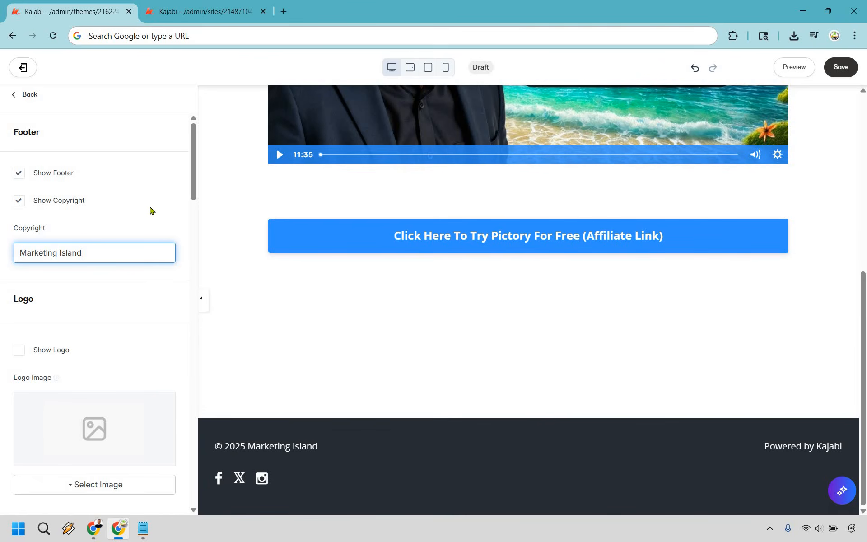
left_click(831, 362)
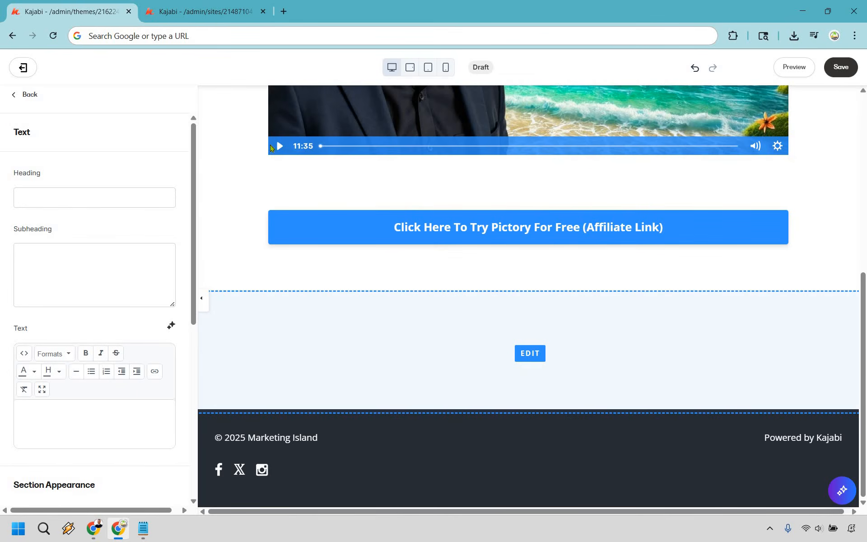
Save the landing page and close the Navigation Menus page
scroll(775, 373, "up", 7)
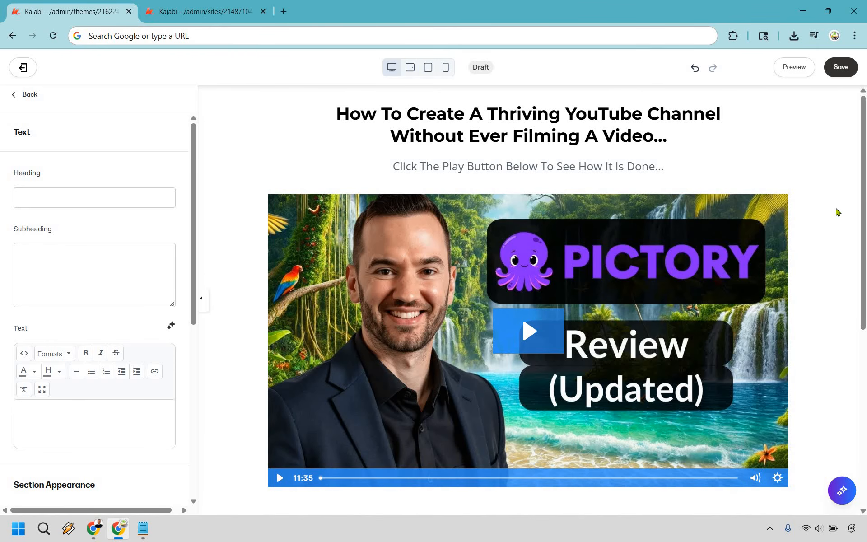
left_click(842, 72)
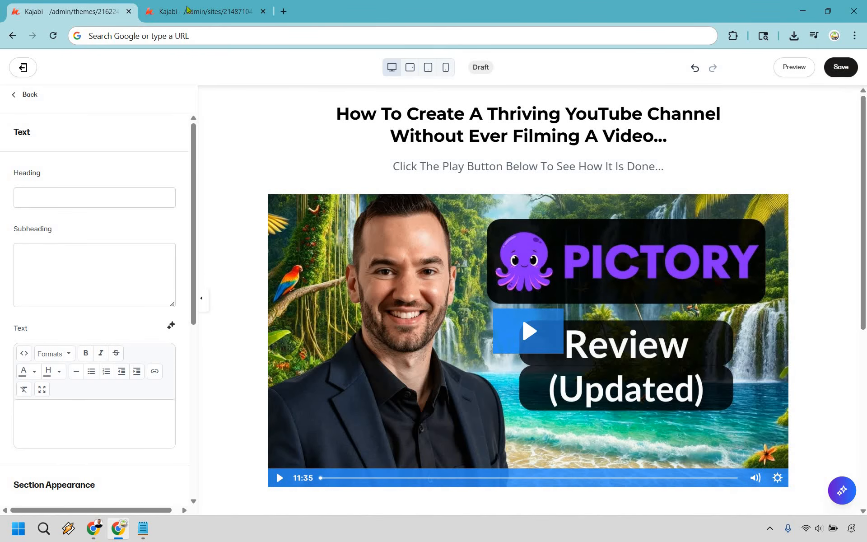
left_click(263, 11)
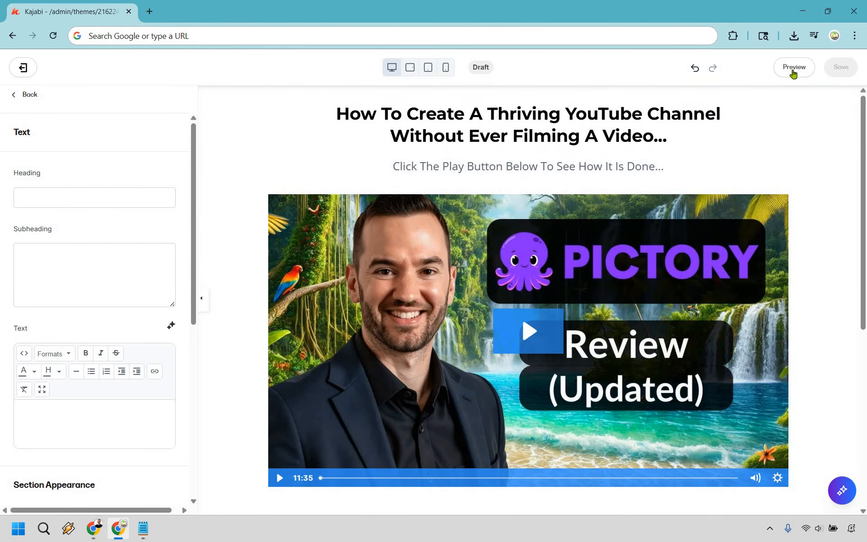
Preview the landing page, dismiss the preview banner, and examine the heading, subheading, video, call-to-action button and footer
left_click(793, 67)
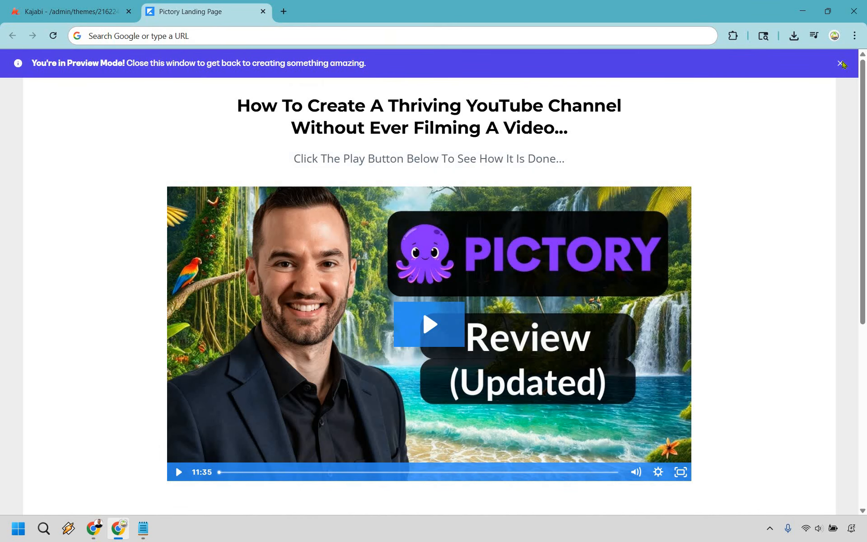
left_click(840, 64)
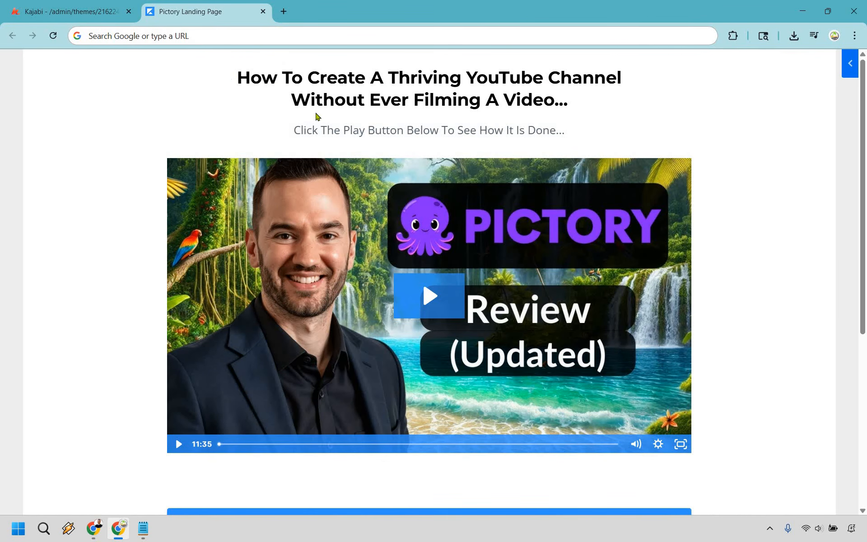
left_click_drag(296, 130, 573, 136)
left_click(416, 148)
scroll(768, 280, "down", 4)
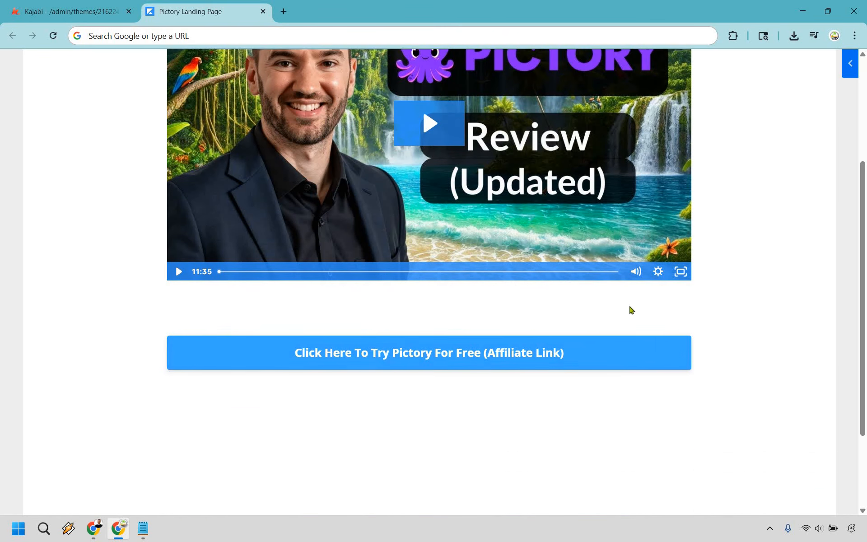
scroll(631, 310, "down", 3)
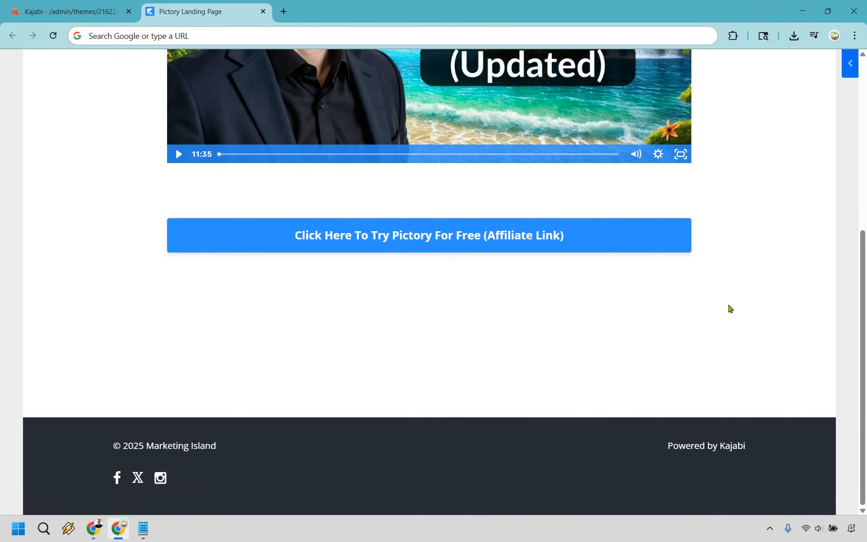
left_click_drag(863, 332, 865, 174)
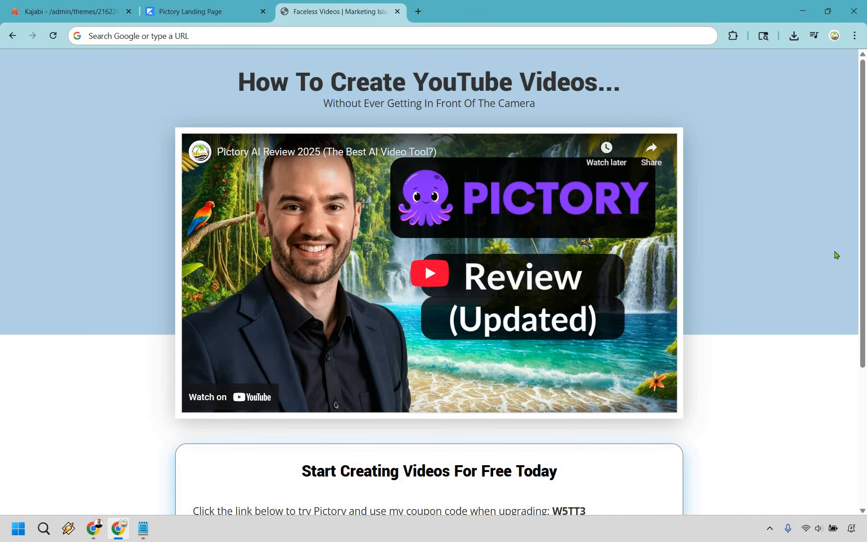
Examine the Marketing Island "Faceless Videos" page's heading, subheading, video, free-trial box and footer links as a comparison example
scroll(807, 217, "down", 5)
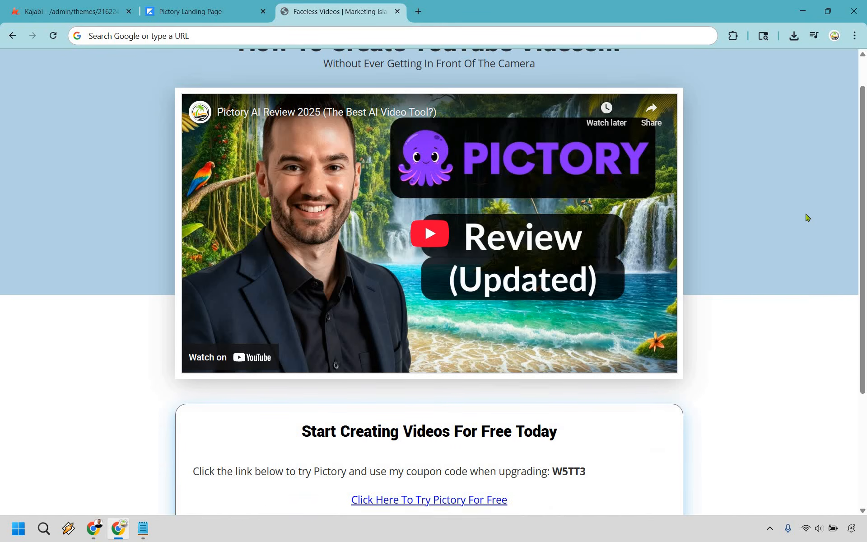
scroll(414, 89, "up", 5)
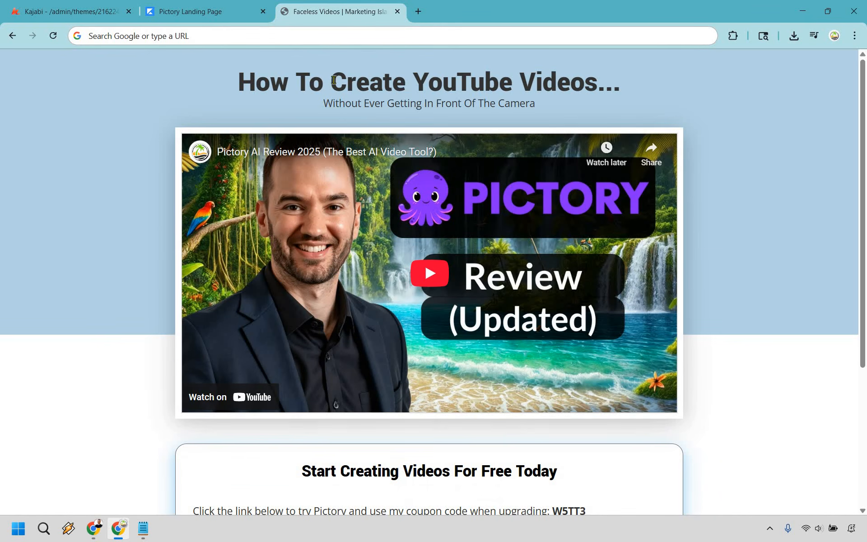
double_click(631, 87)
left_click_drag(288, 83, 629, 84)
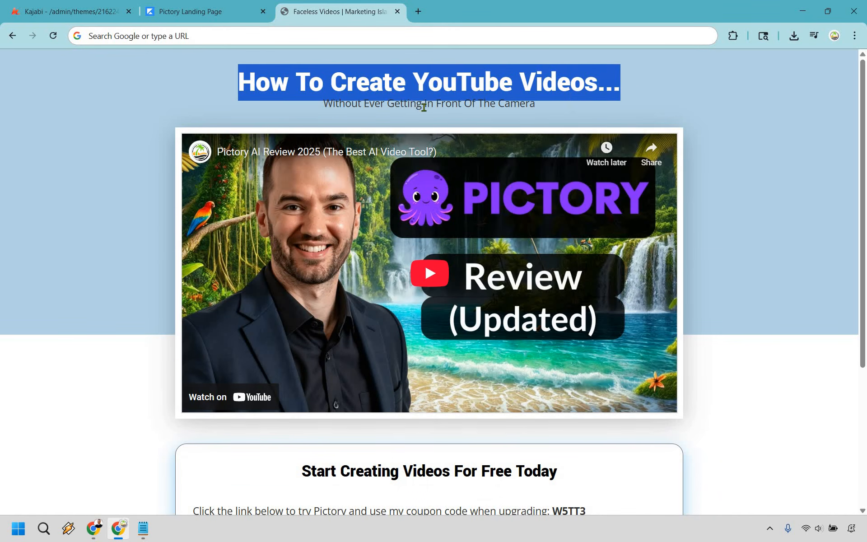
left_click(321, 105)
left_click_drag(321, 107, 545, 110)
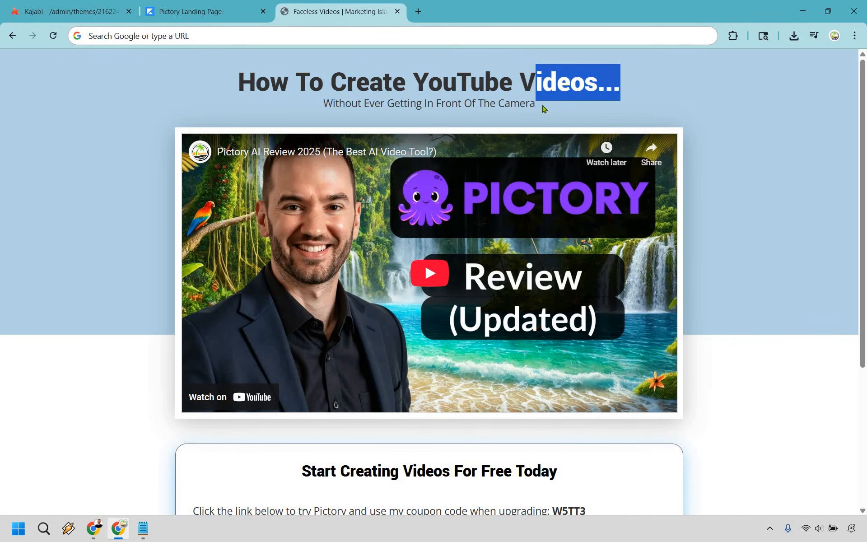
left_click(819, 171)
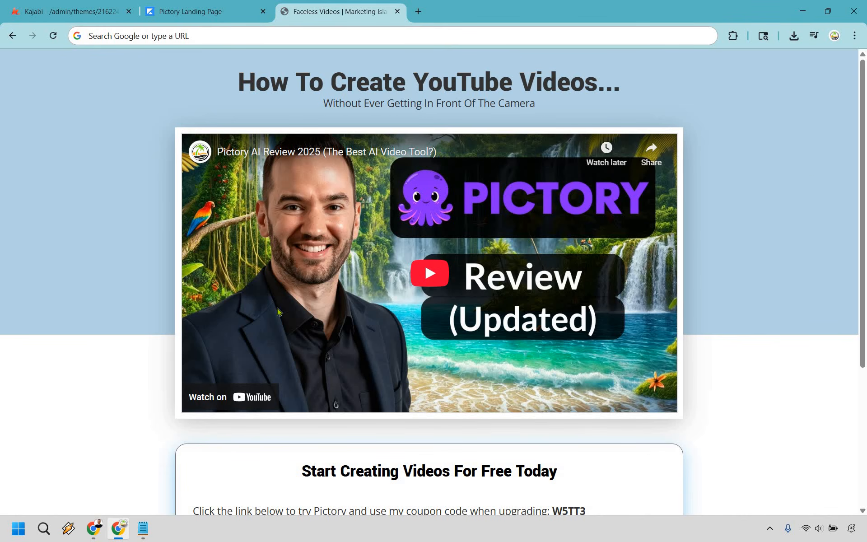
scroll(289, 304, "down", 3)
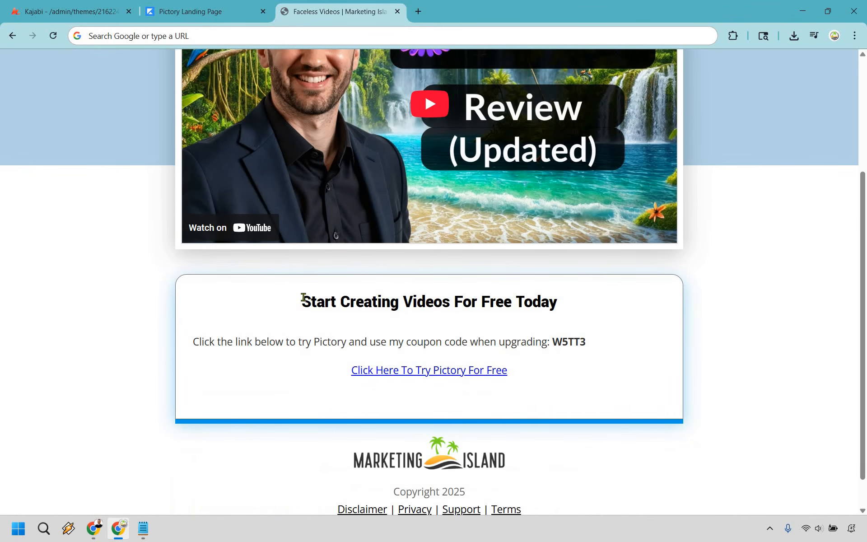
triple_click(557, 301)
left_click(207, 446)
scroll(789, 319, "down", 1)
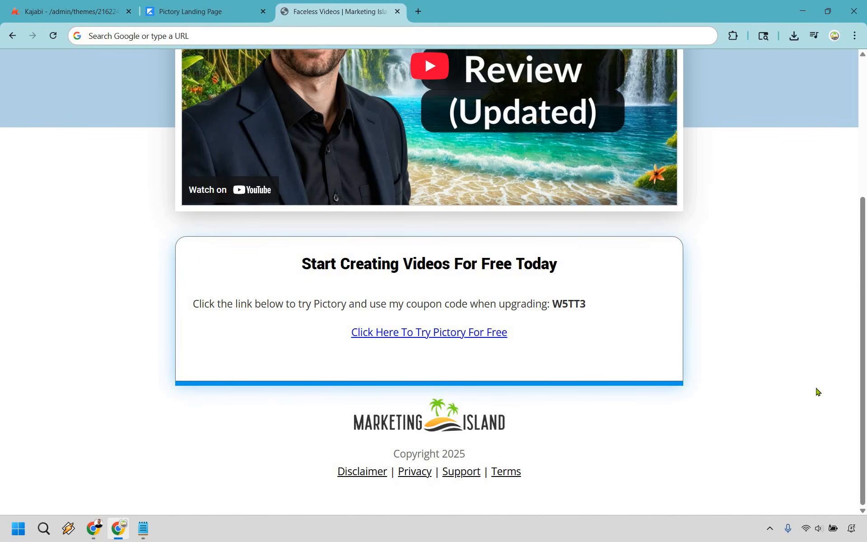
scroll(818, 392, "up", 5)
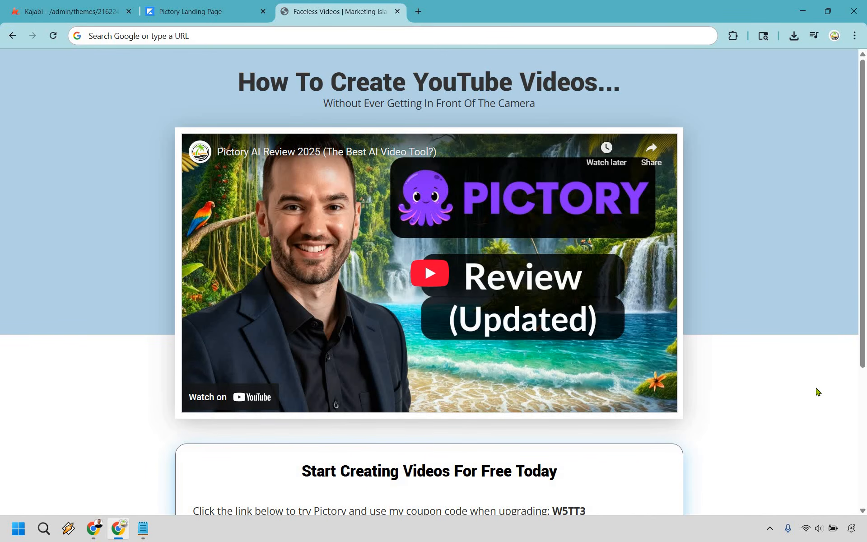